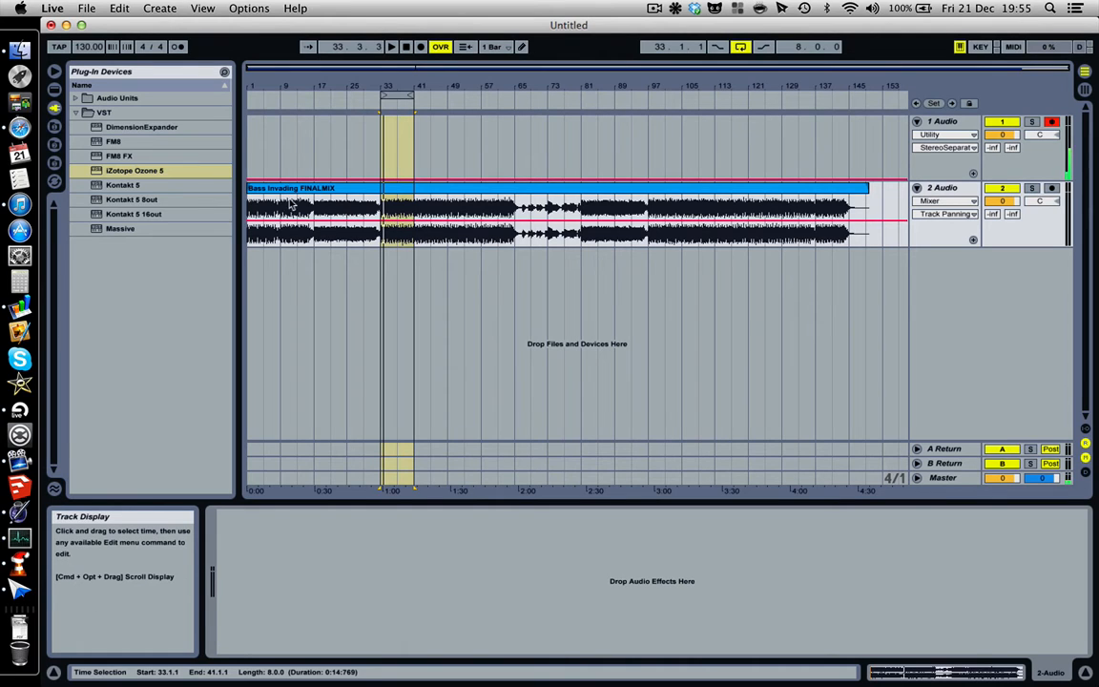
# - Audition the Bass Invading FINALMIX clip from bar 33 and stop playback
pyautogui.click(381, 210)
pyautogui.press('space')
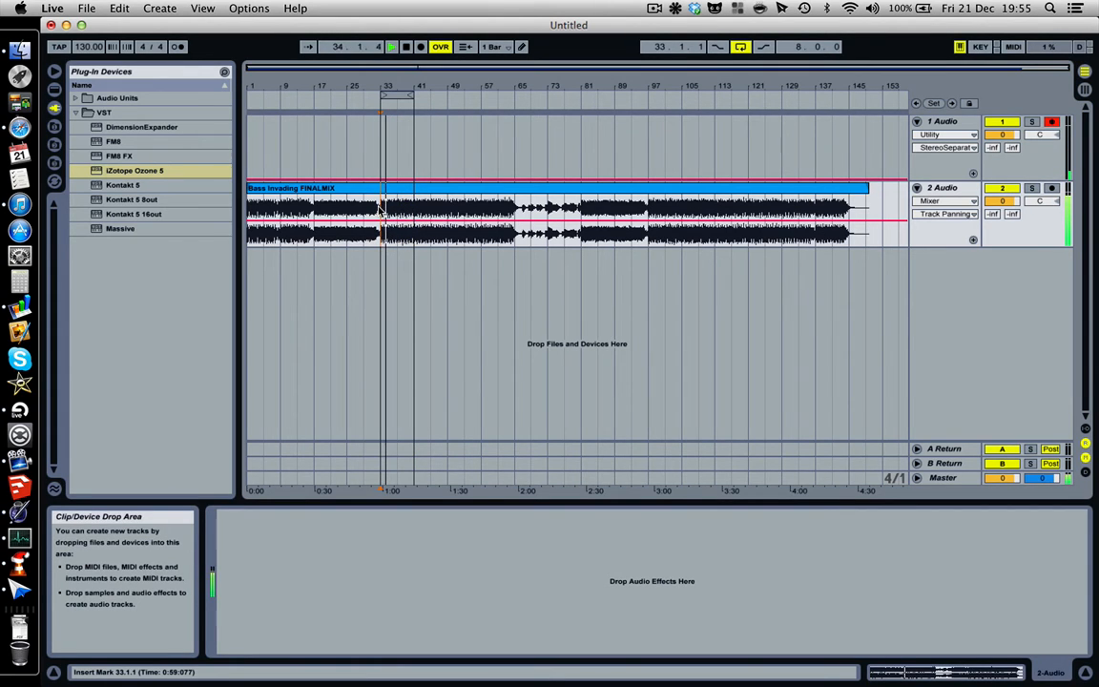
pyautogui.press('space')
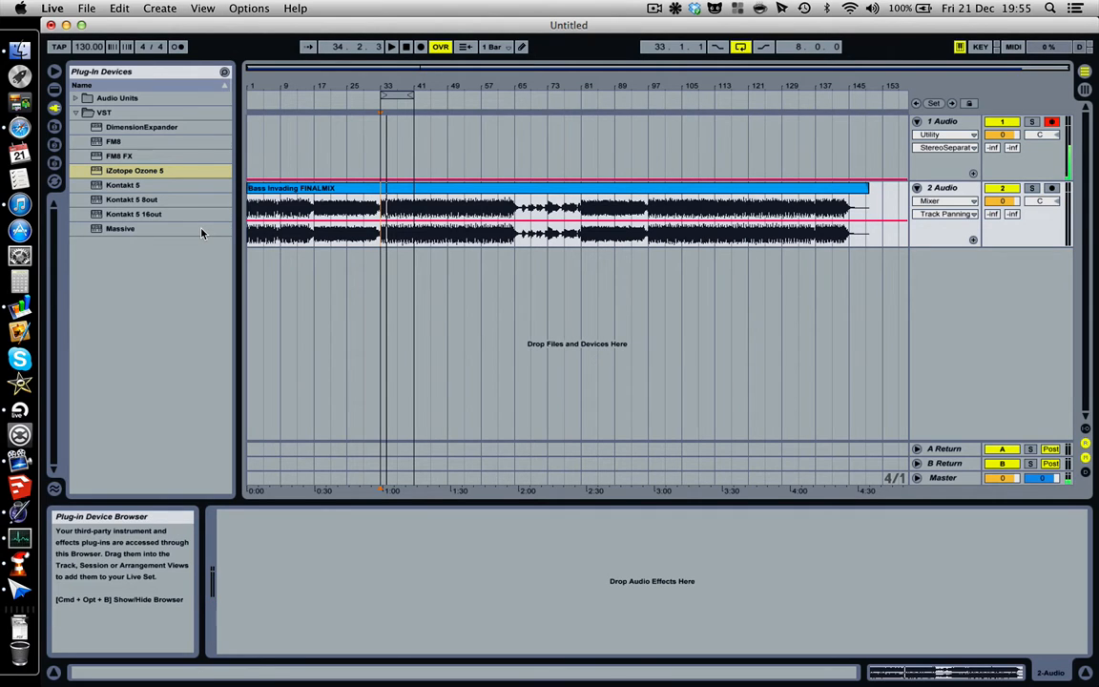
# - Load the iZotope Ozone 5 VST onto the second audio track and browse its mastering presets
pyautogui.click(135, 169)
pyautogui.doubleClick(134, 169)
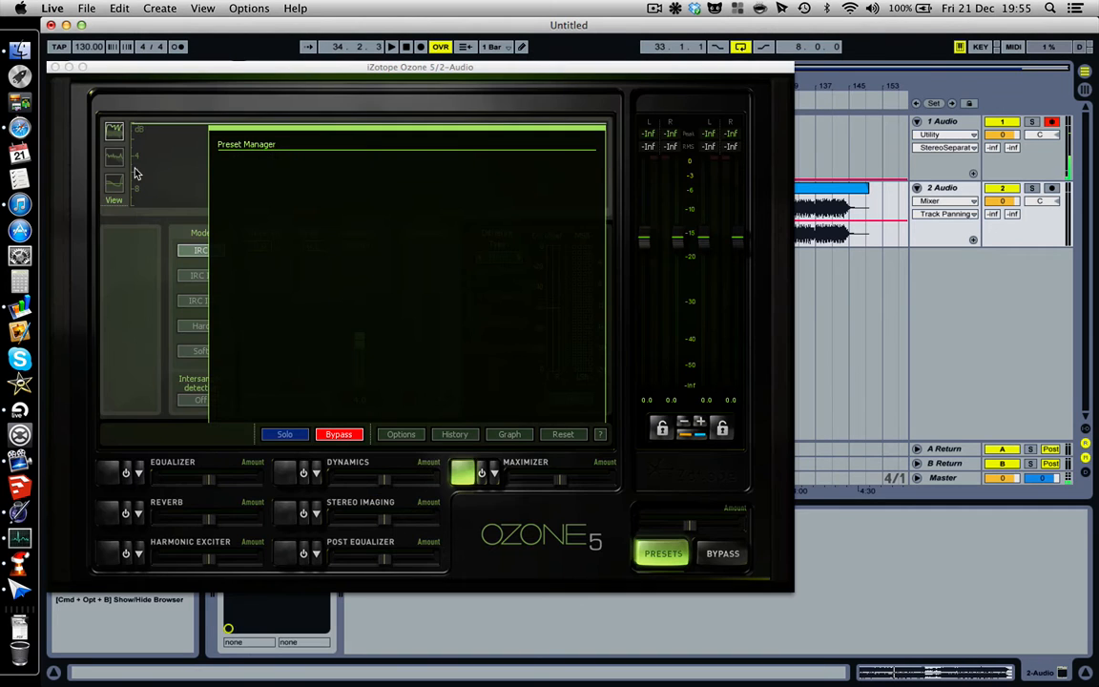
pyautogui.moveTo(384, 67); pyautogui.dragTo(676, 251)
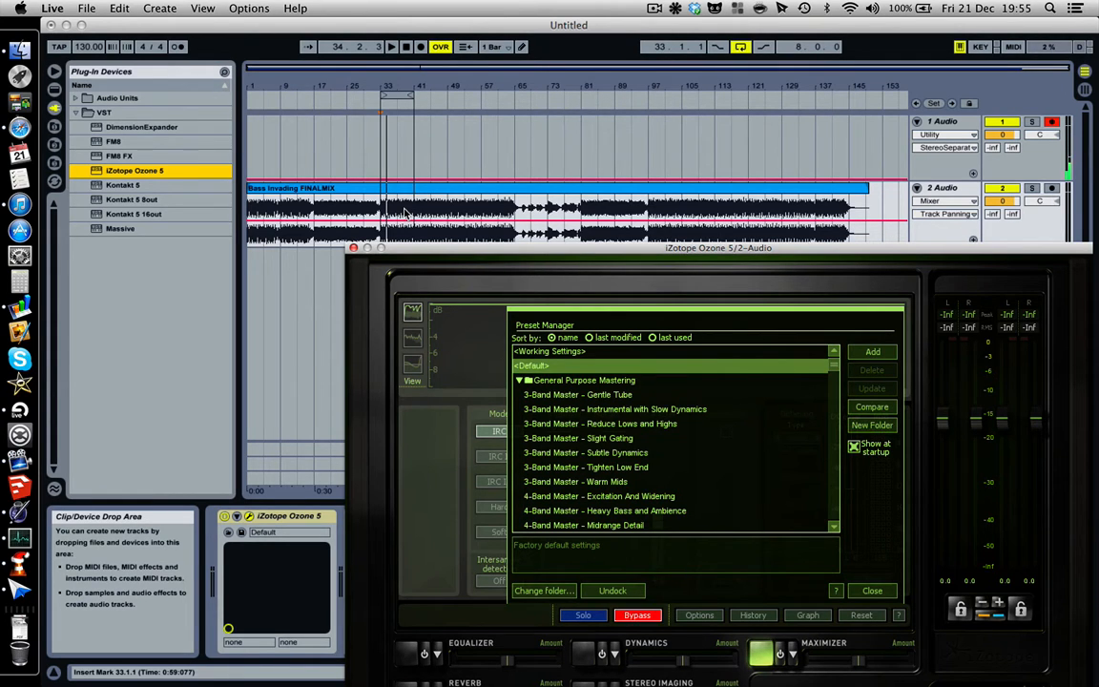
pyautogui.moveTo(455, 252); pyautogui.dragTo(328, 66)
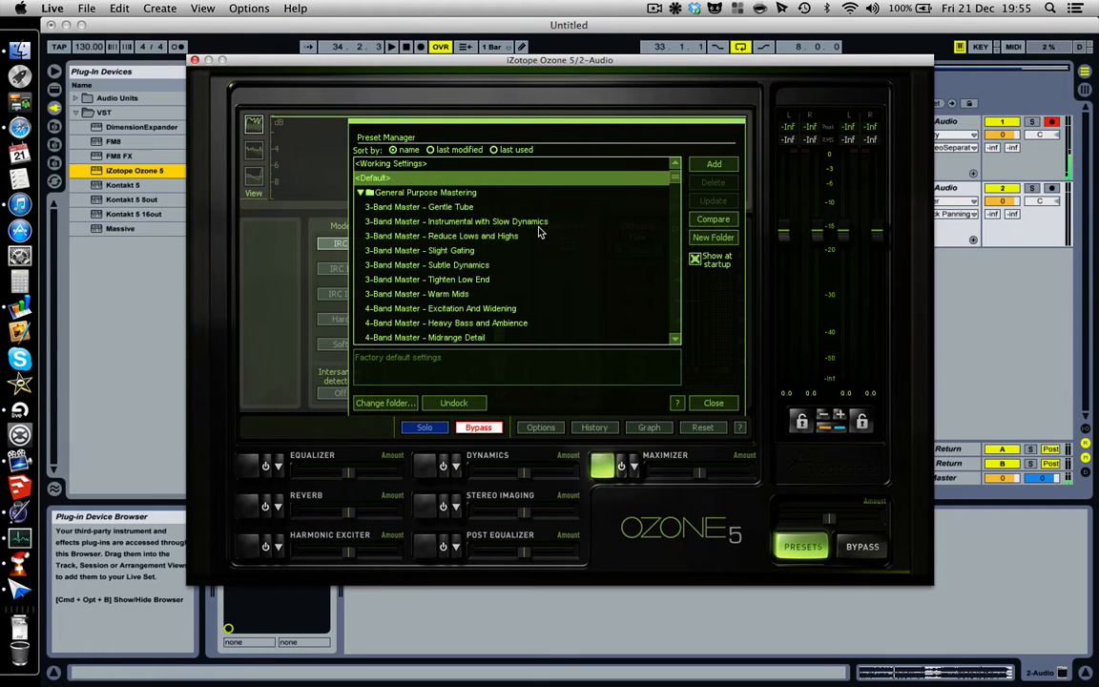
pyautogui.scroll(-10, 538, 232)
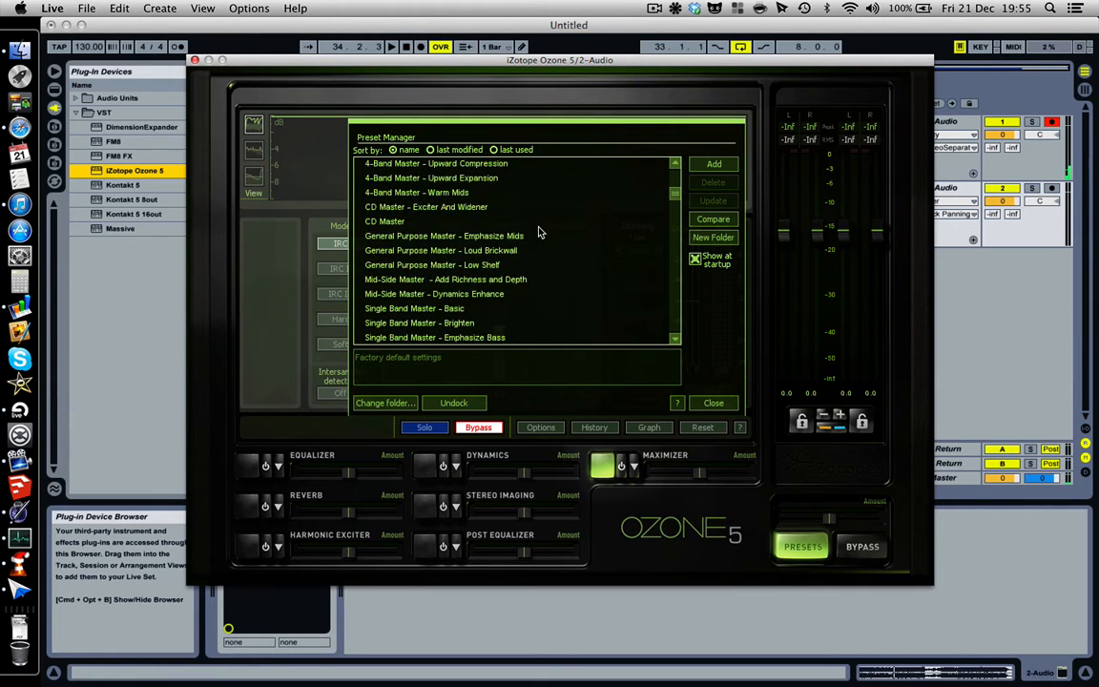
pyautogui.scroll(-8, 538, 232)
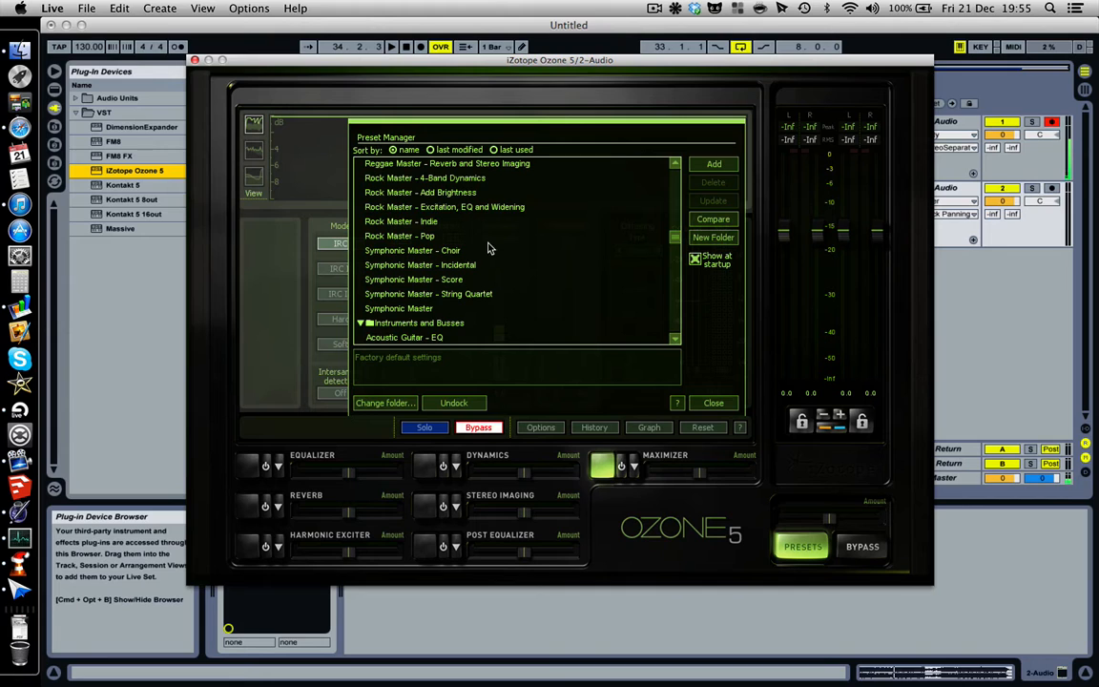
pyautogui.scroll(5, 484, 244)
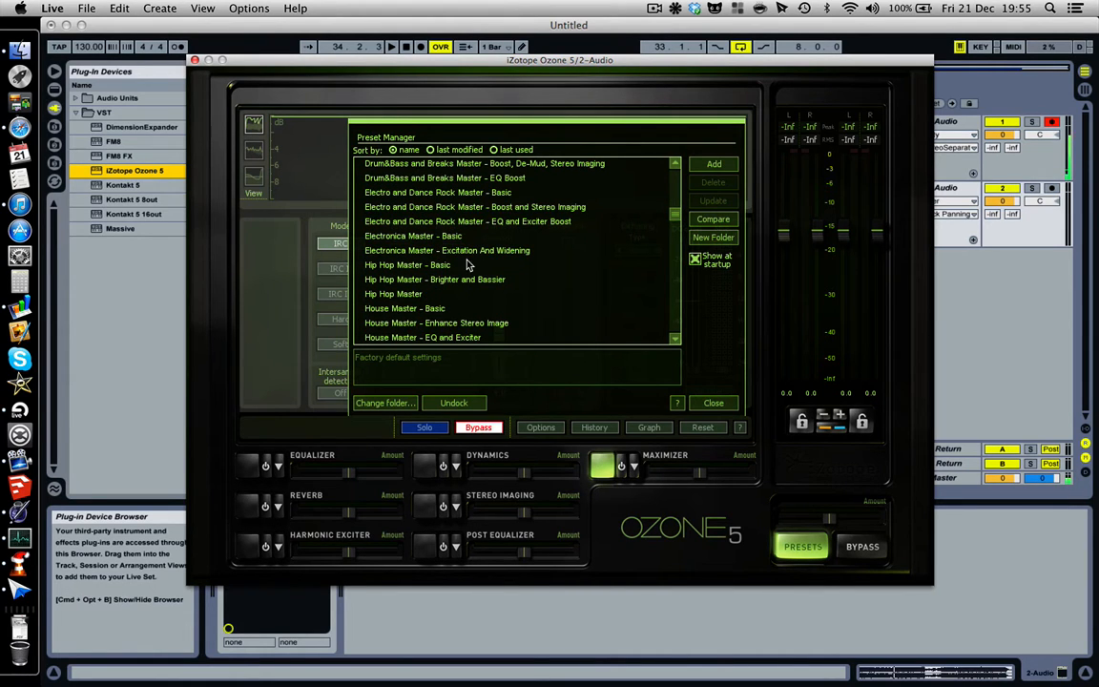
# - Shift the plug-in window clear of the timeline, and move the loop region to bar 65 and back to bar 33
pyautogui.moveTo(425, 62); pyautogui.dragTo(498, 268)
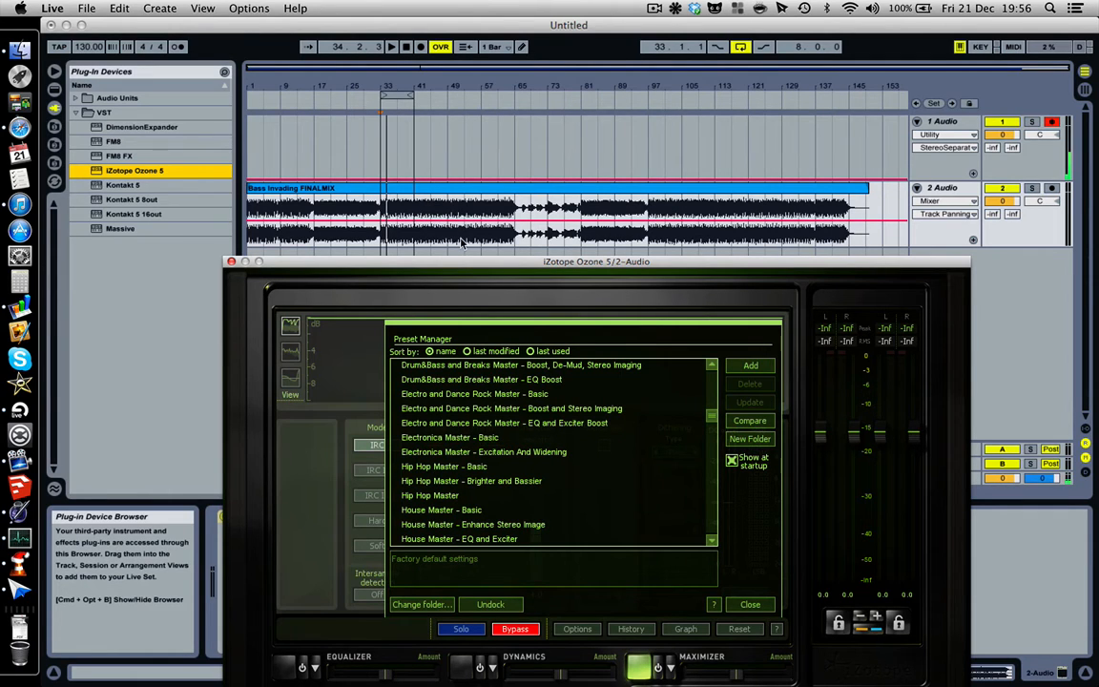
pyautogui.click(396, 93)
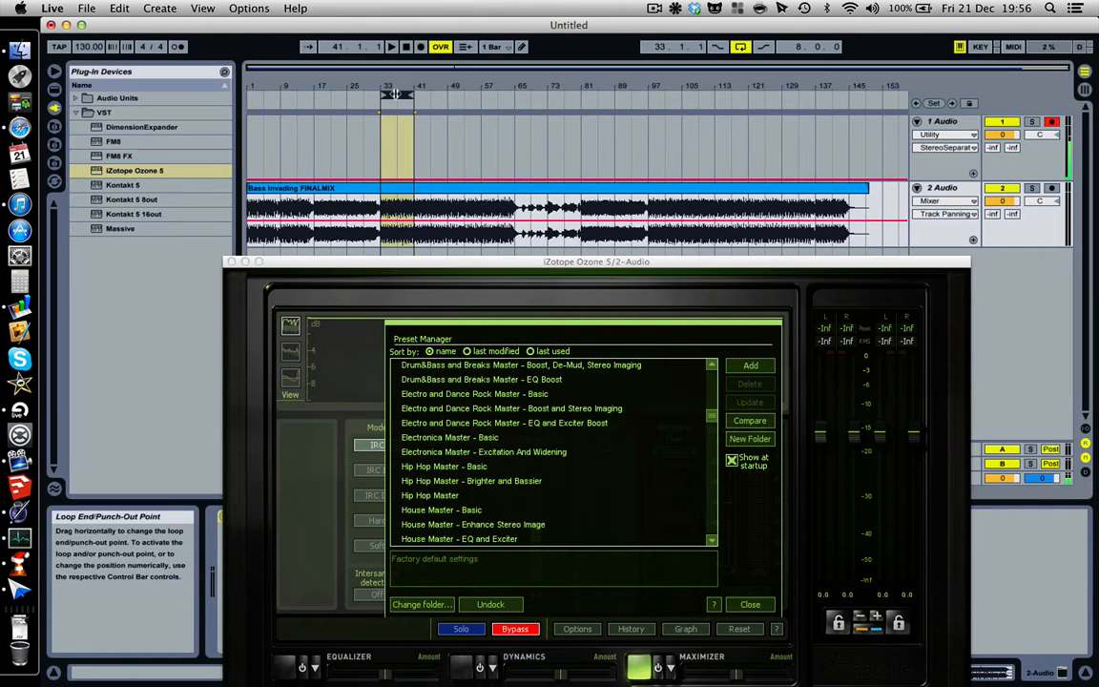
pyautogui.moveTo(396, 94); pyautogui.dragTo(530, 93)
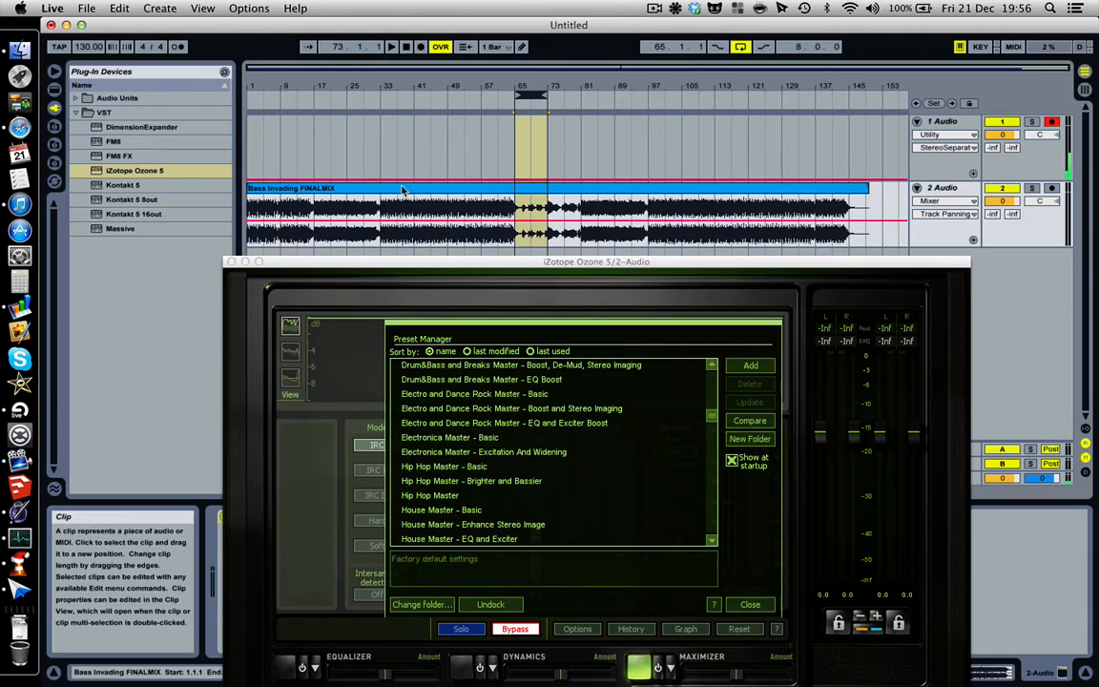
pyautogui.moveTo(535, 93); pyautogui.dragTo(401, 93)
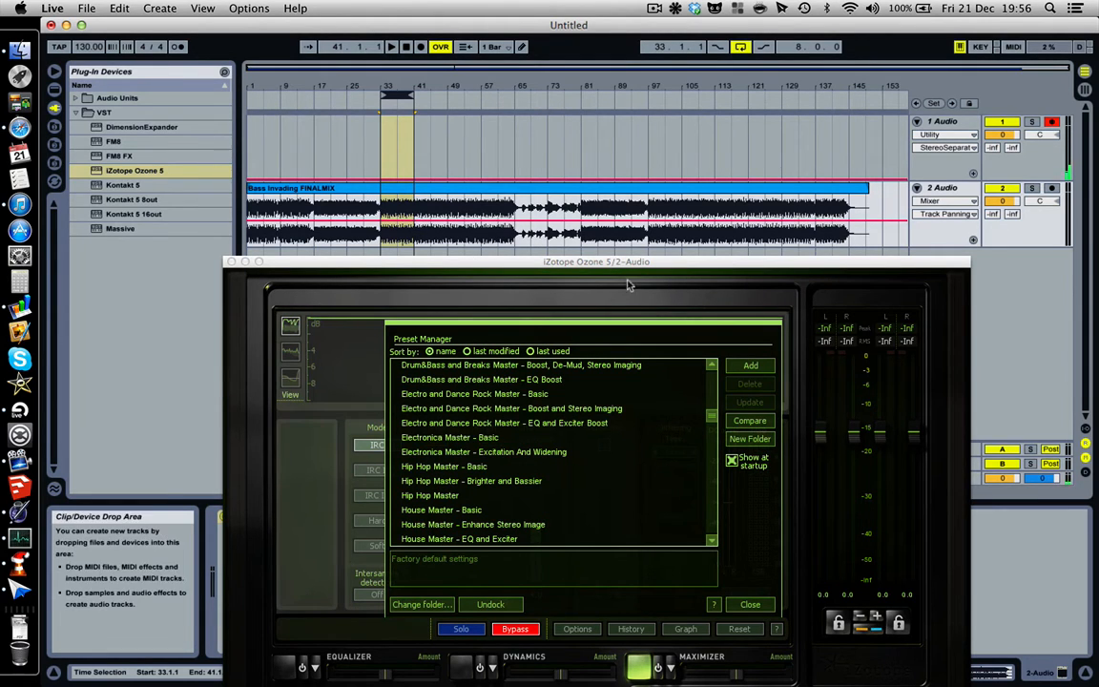
pyautogui.moveTo(627, 270); pyautogui.dragTo(623, 76)
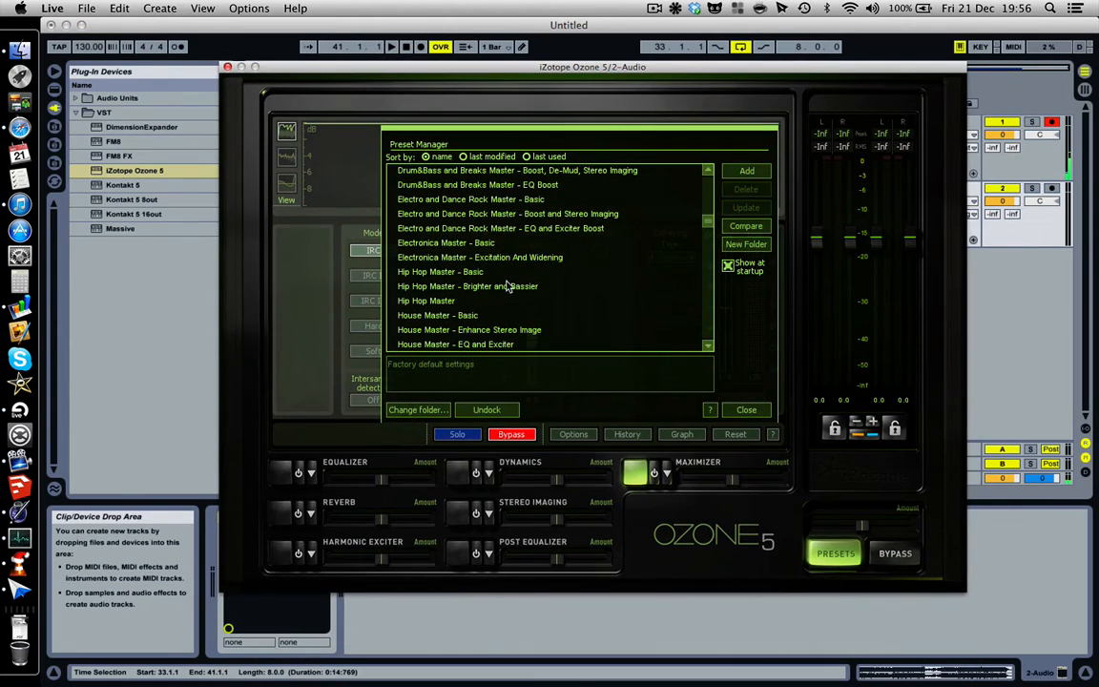
# - Load the preset "Electro and Dance Rock Master - EQ and Exciter Boost" and close the Preset Manager
pyautogui.scroll(-1, 507, 286)
pyautogui.scroll(-3, 491, 277)
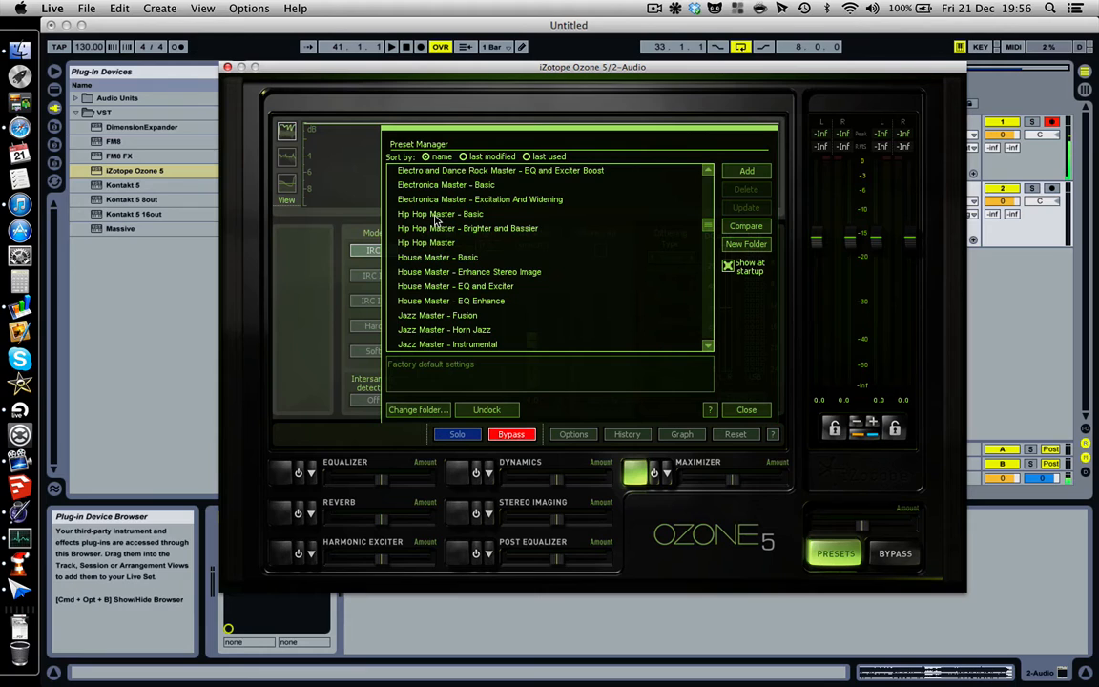
pyautogui.scroll(11, 449, 256)
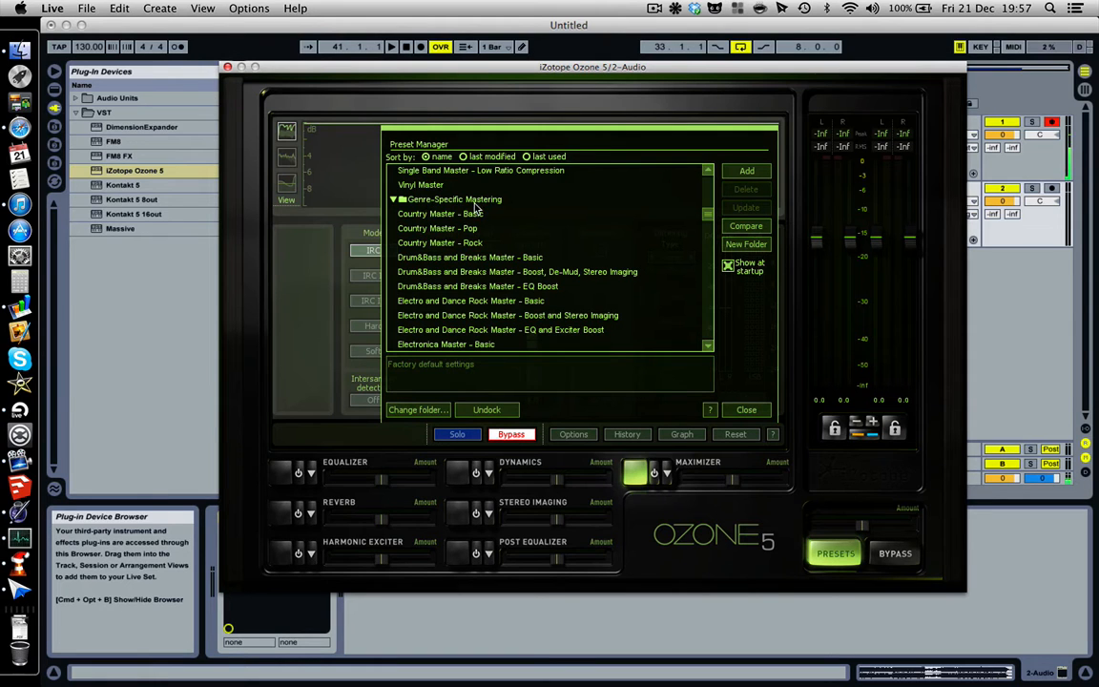
pyautogui.scroll(-2, 501, 279)
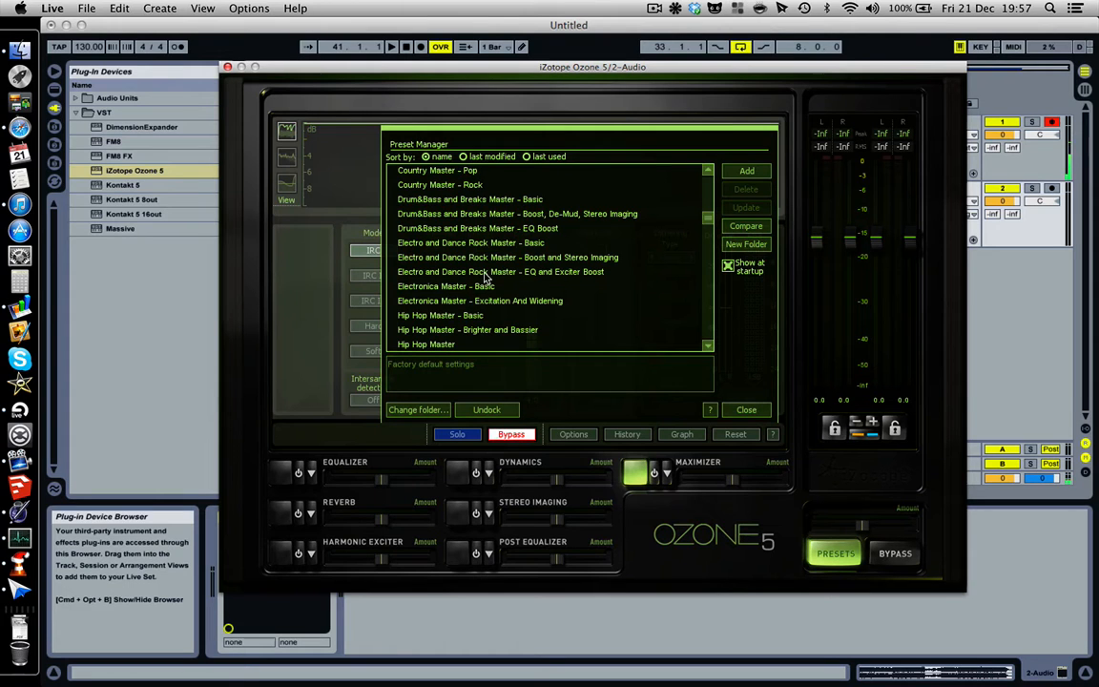
pyautogui.click(546, 274)
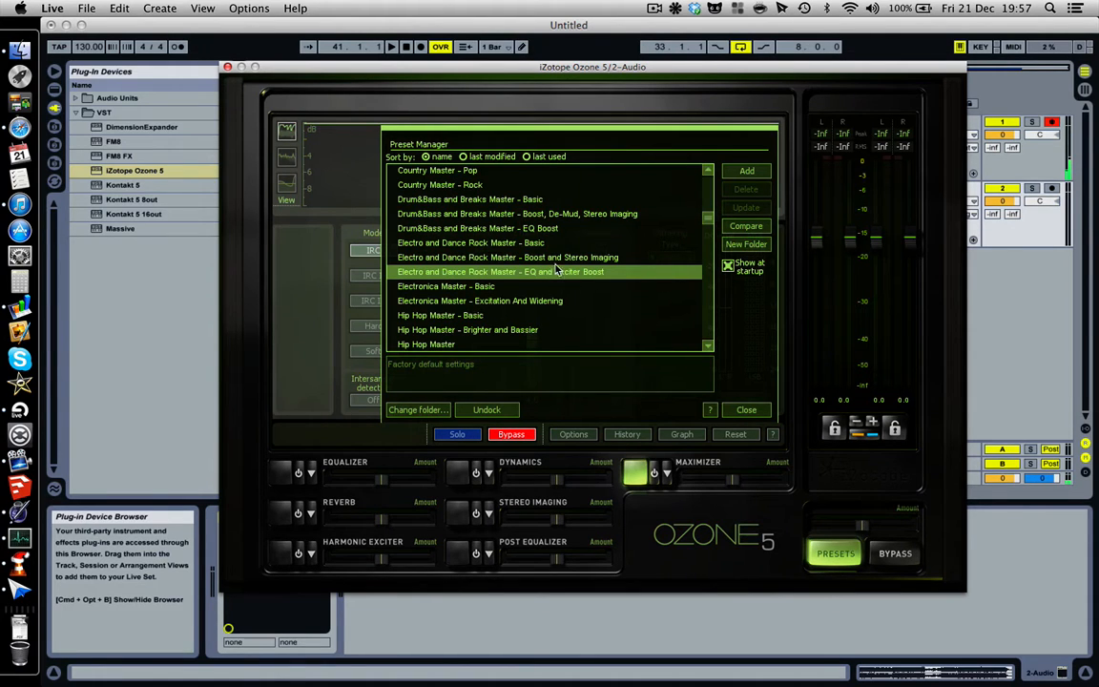
pyautogui.click(746, 410)
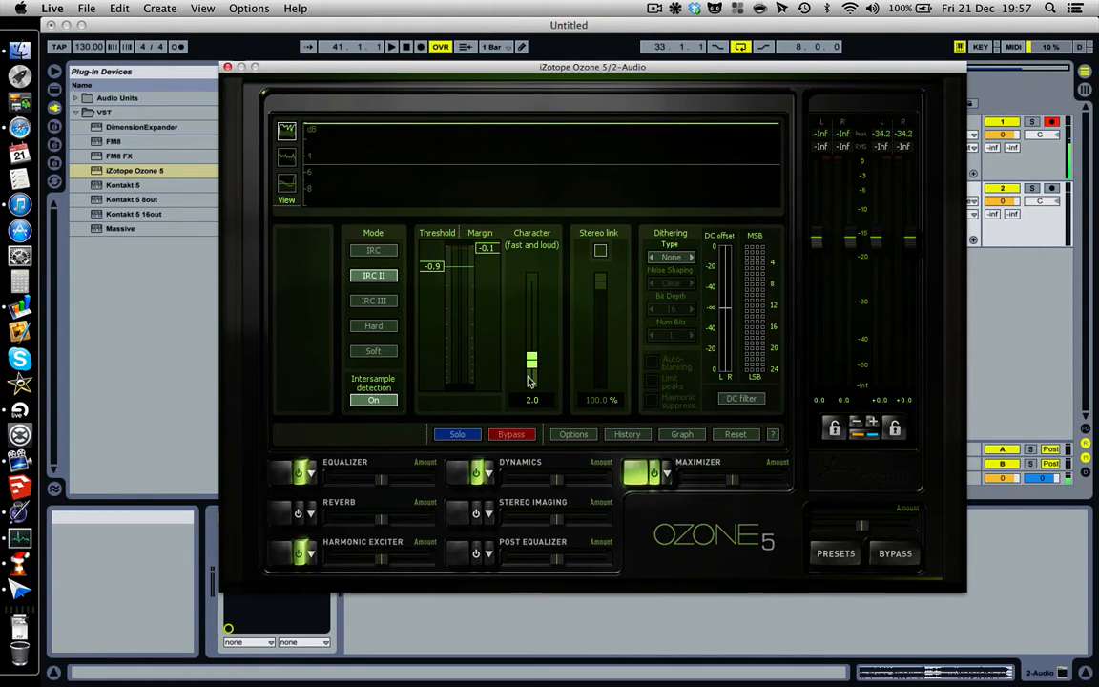
# - Review the Equalizer, Reverb, Harmonic Exciter, Post Equalizer, Stereo Imaging and Dynamics modules one by one
pyautogui.click(284, 474)
pyautogui.click(284, 513)
pyautogui.click(283, 552)
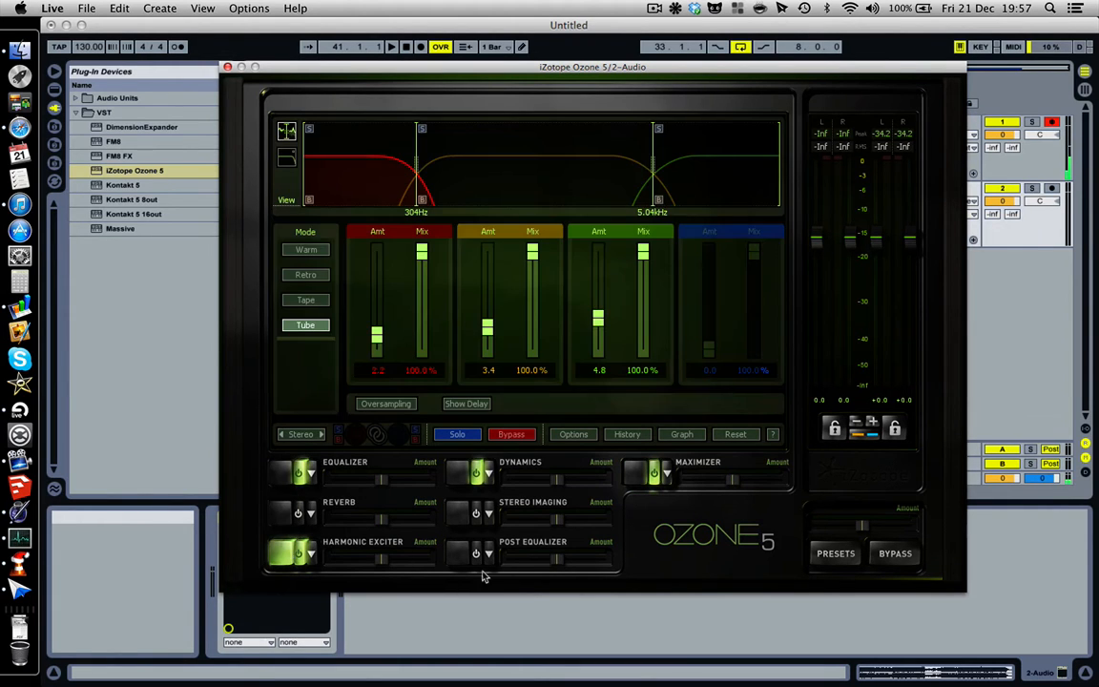
pyautogui.click(474, 553)
pyautogui.click(475, 514)
pyautogui.click(474, 473)
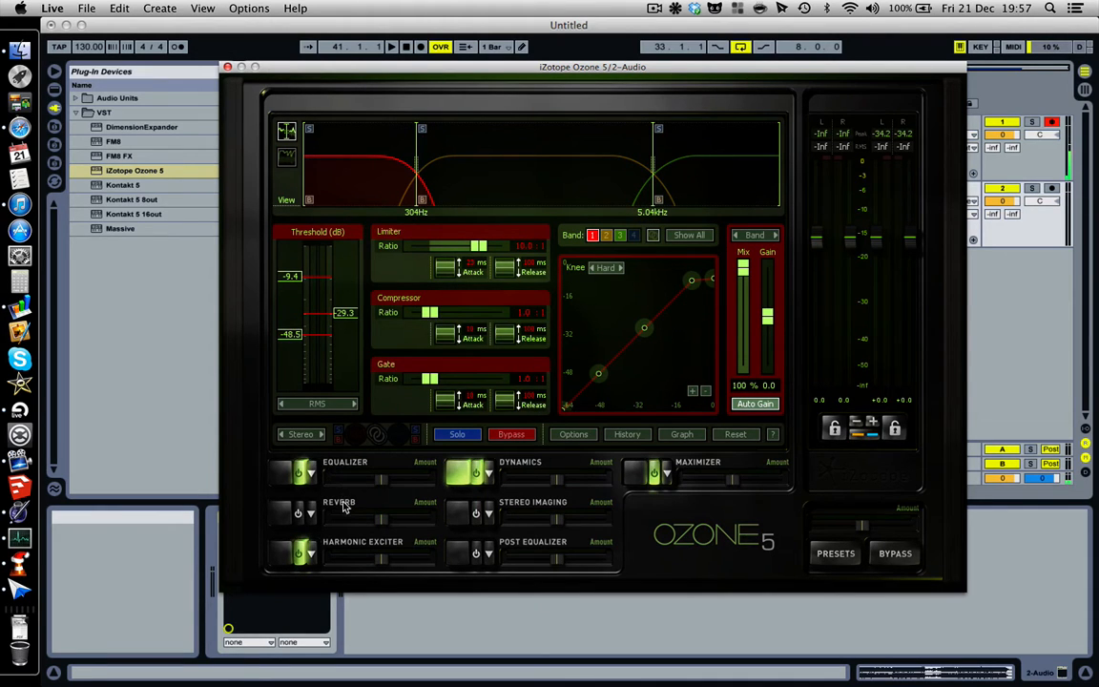
# - Look through the Stereo Imaging module's Imager Presets and close the list without choosing one
pyautogui.click(489, 516)
pyautogui.scroll(-3, 631, 332)
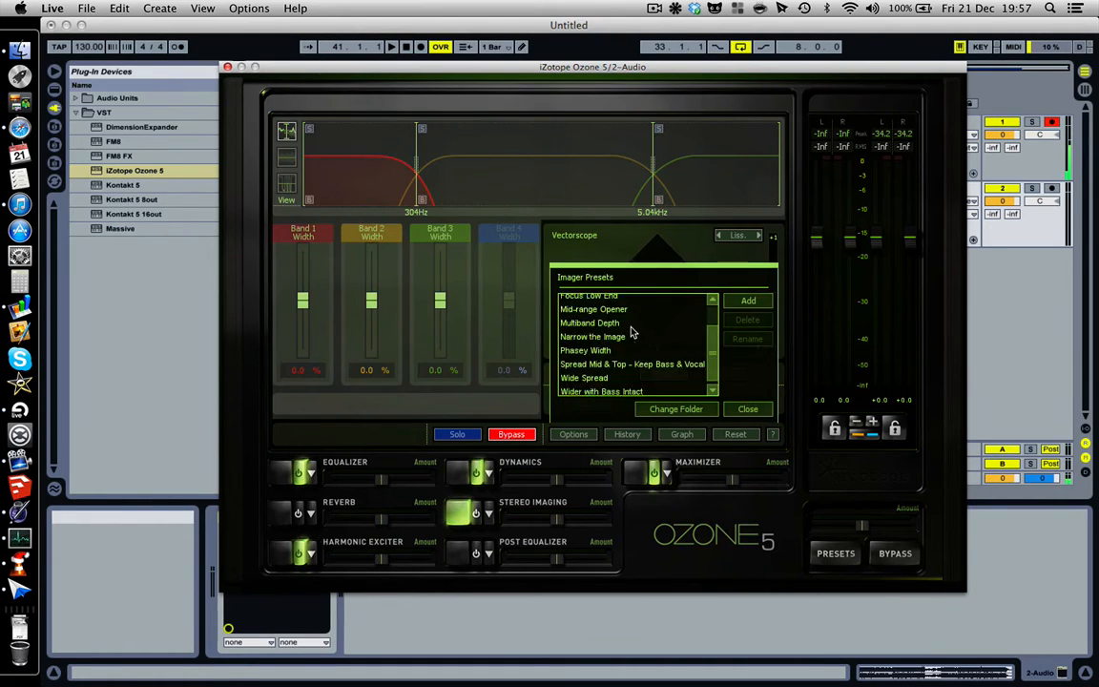
pyautogui.click(749, 411)
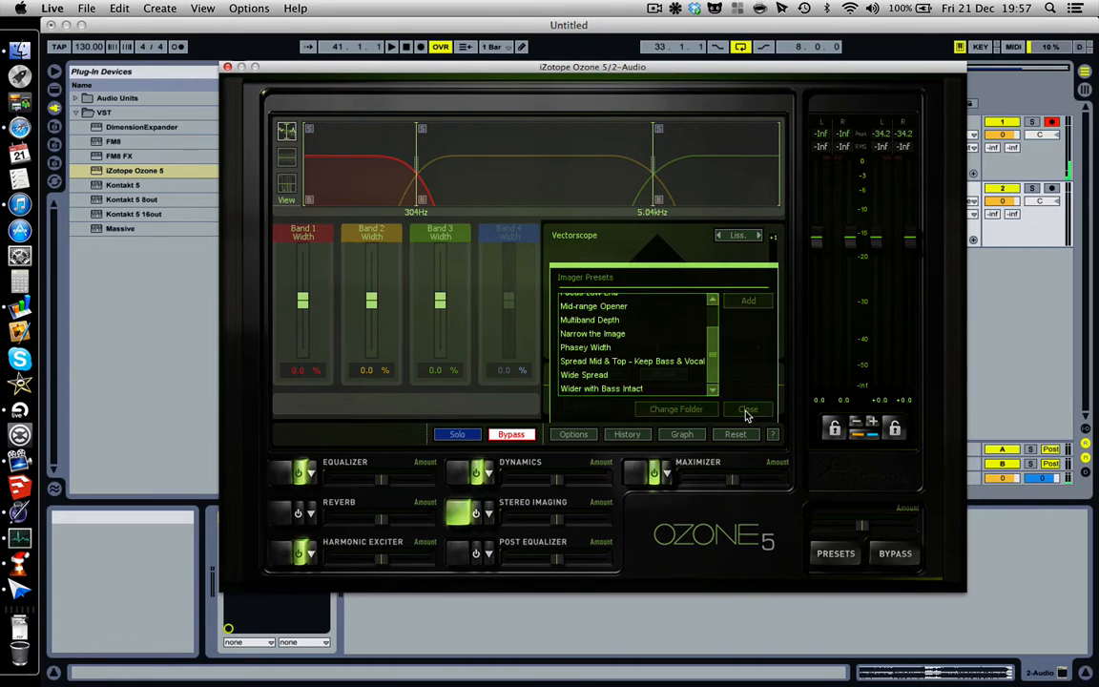
pyautogui.click(489, 514)
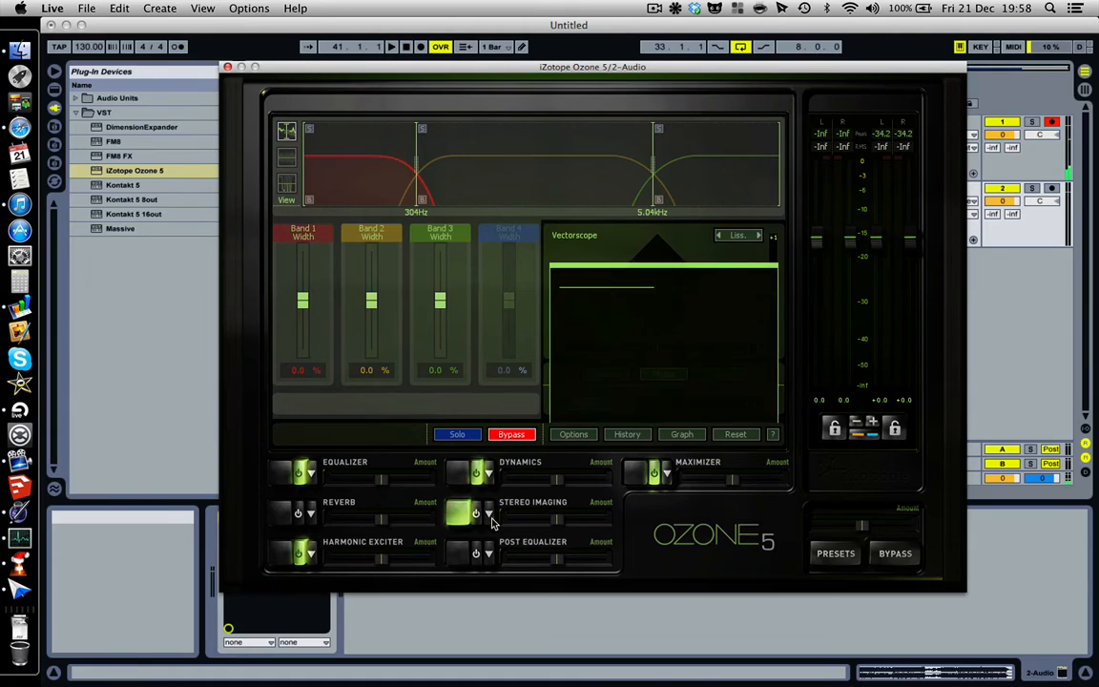
pyautogui.scroll(1, 631, 351)
pyautogui.scroll(2, 631, 352)
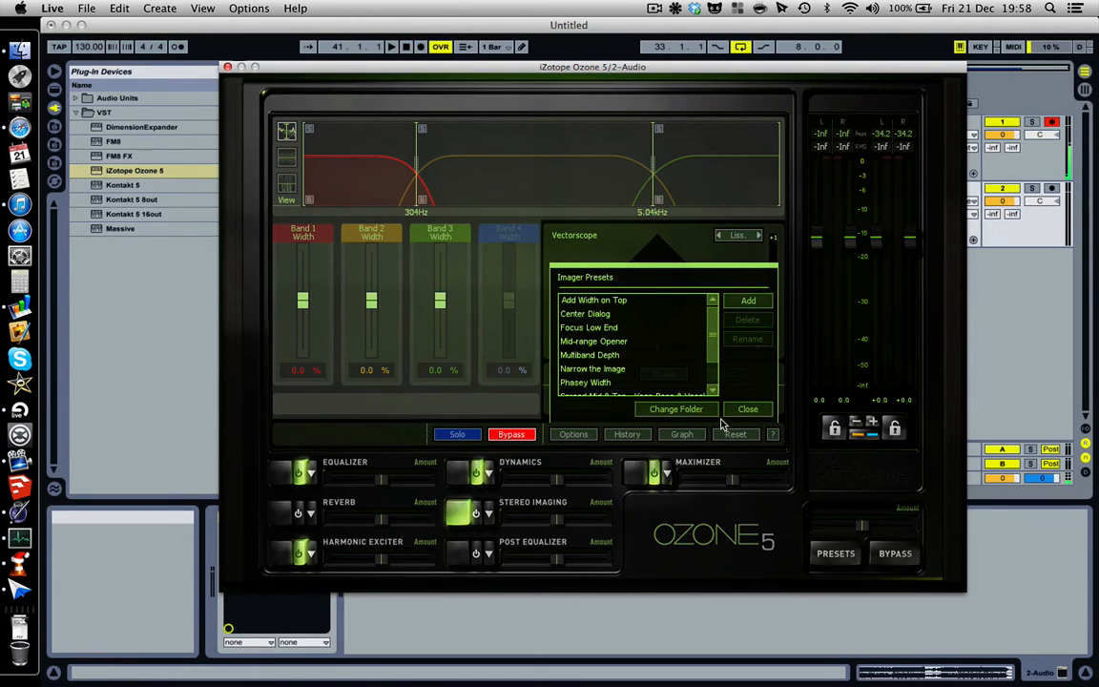
pyautogui.click(748, 409)
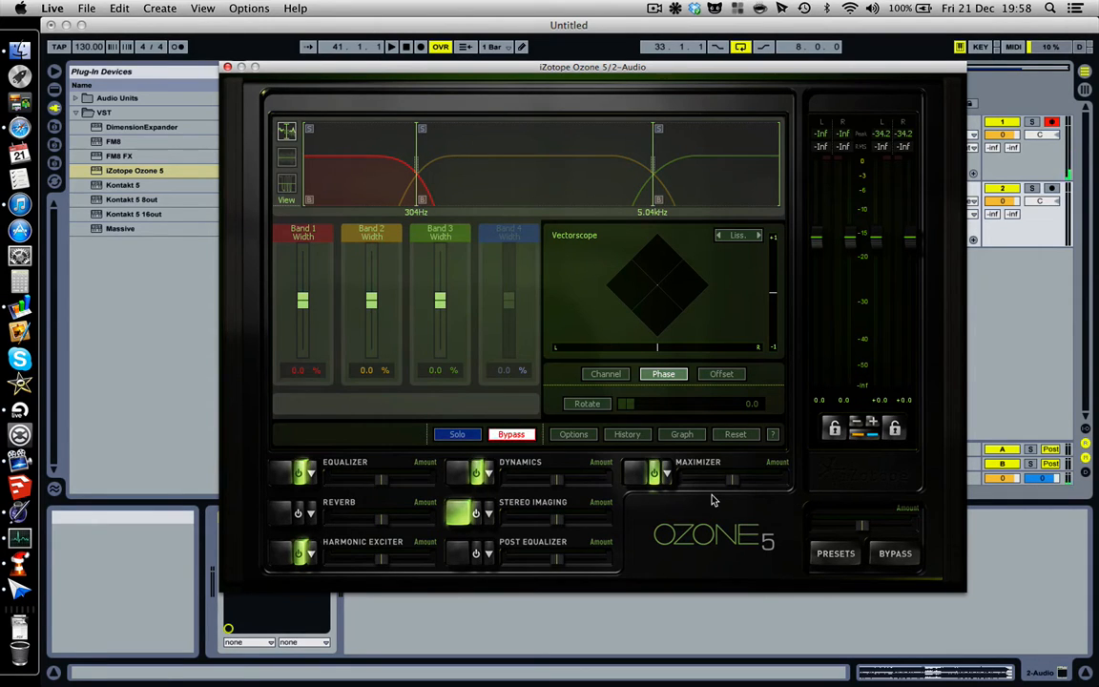
# - Try the Maximizer's Amount at its maximum and minimum, and return it to the centre
pyautogui.click(639, 480)
pyautogui.click(457, 483)
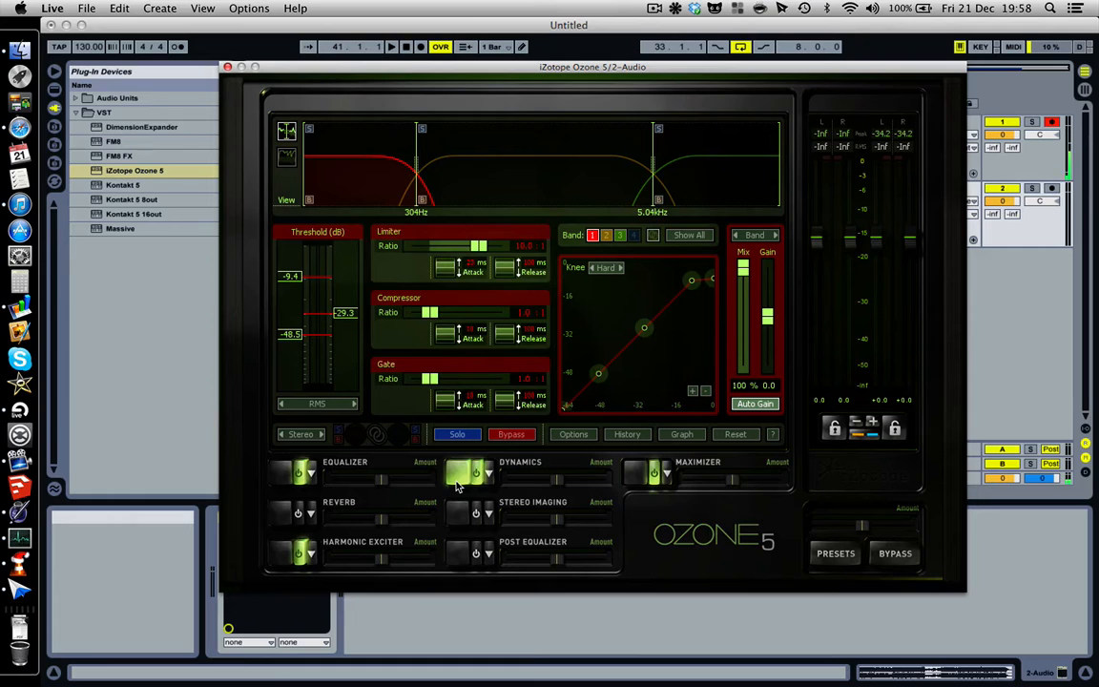
pyautogui.click(785, 487)
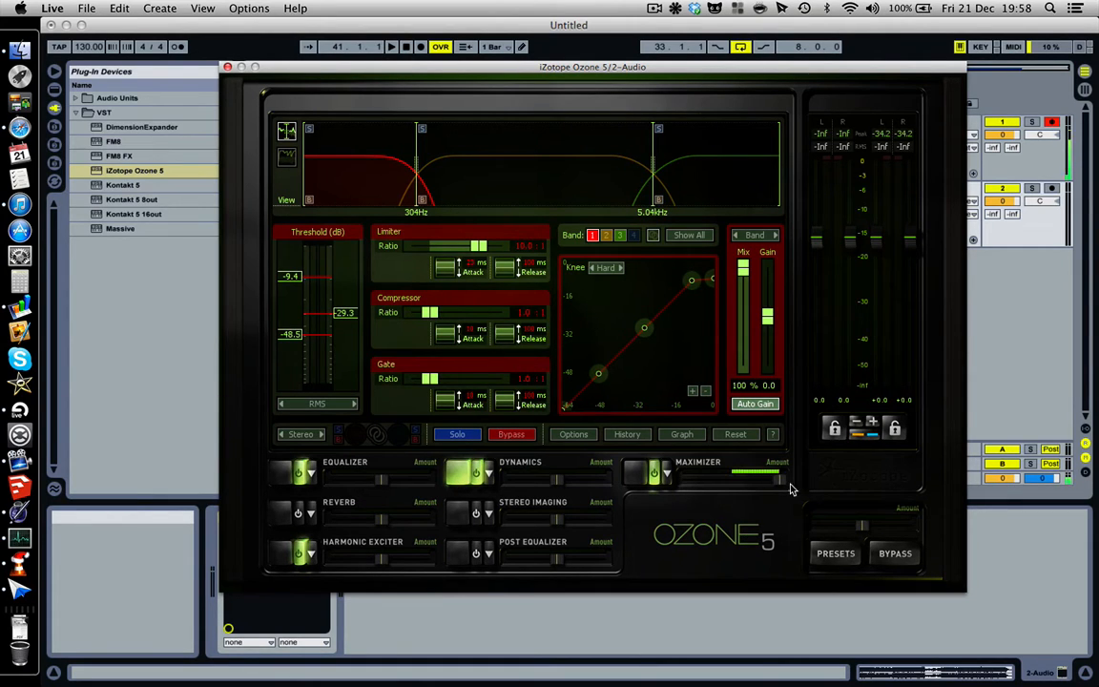
pyautogui.click(733, 482)
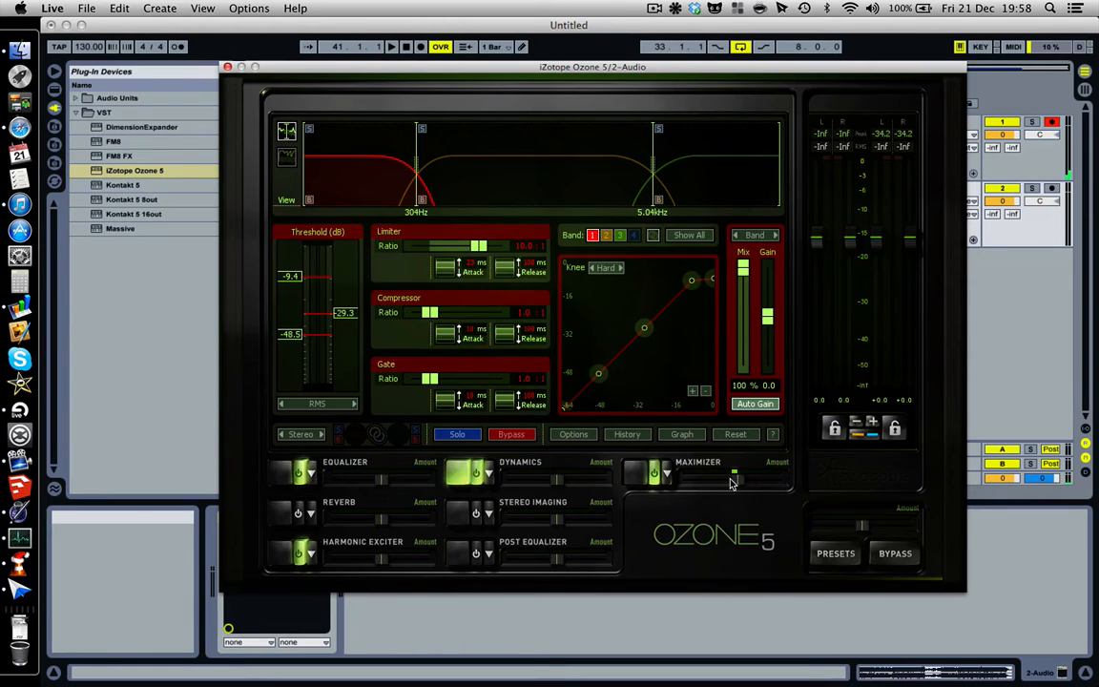
pyautogui.moveTo(733, 482); pyautogui.dragTo(684, 482)
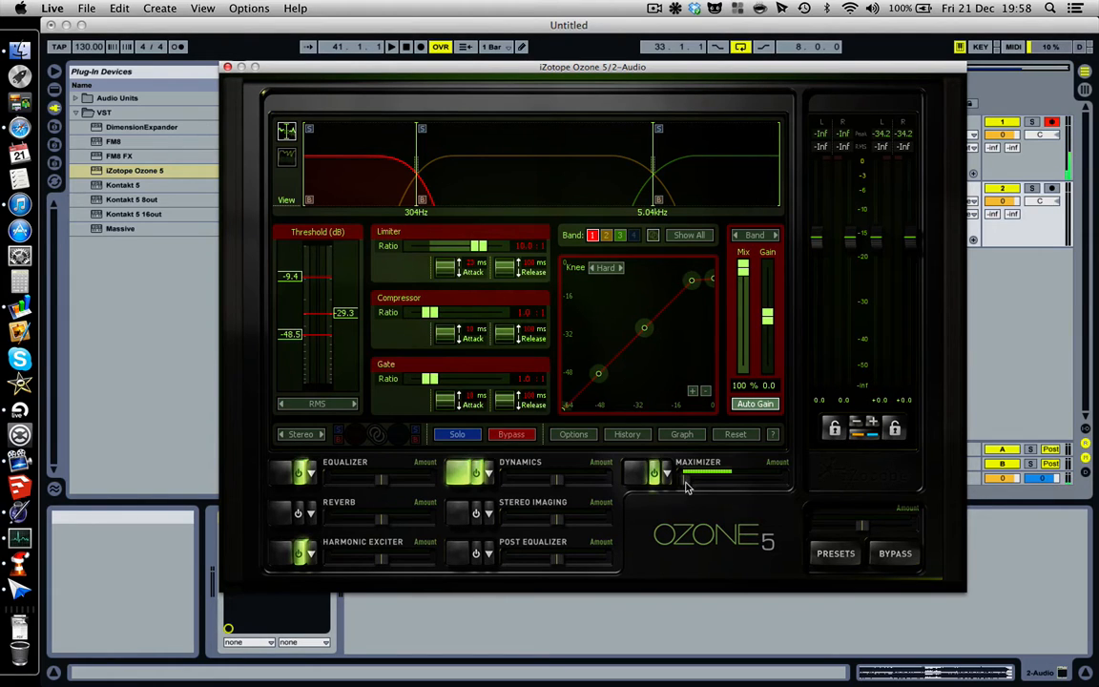
pyautogui.moveTo(686, 487); pyautogui.dragTo(735, 498)
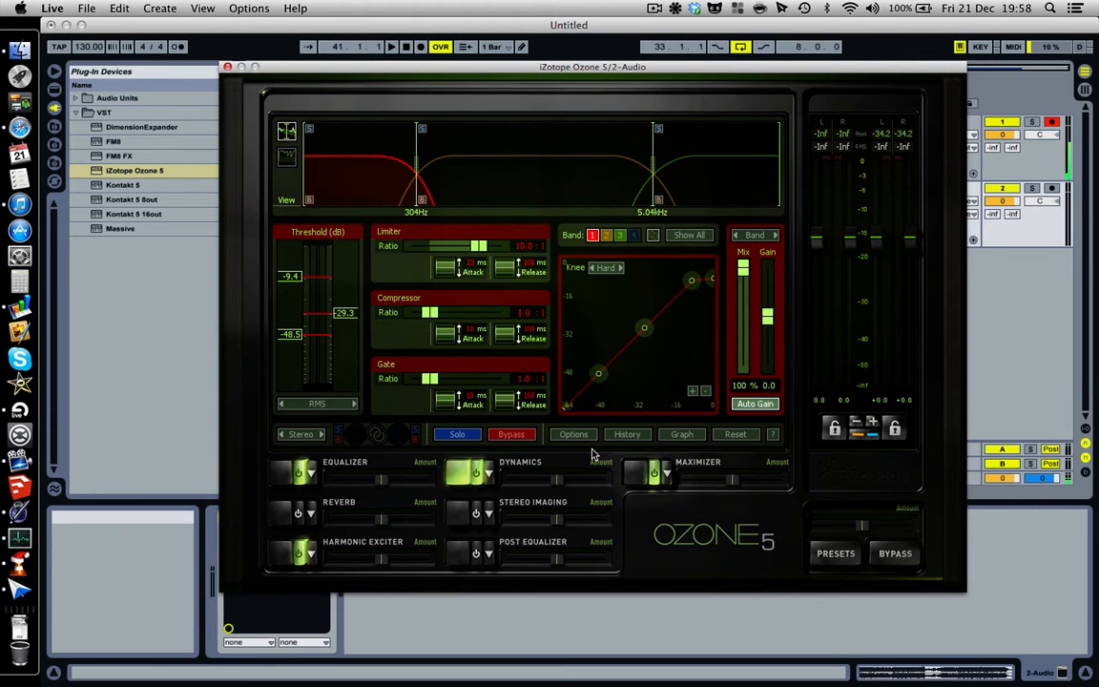
# - Try the Equalizer's Amount at both extremes, return it to the centre, and display the Dynamics module
pyautogui.click(278, 478)
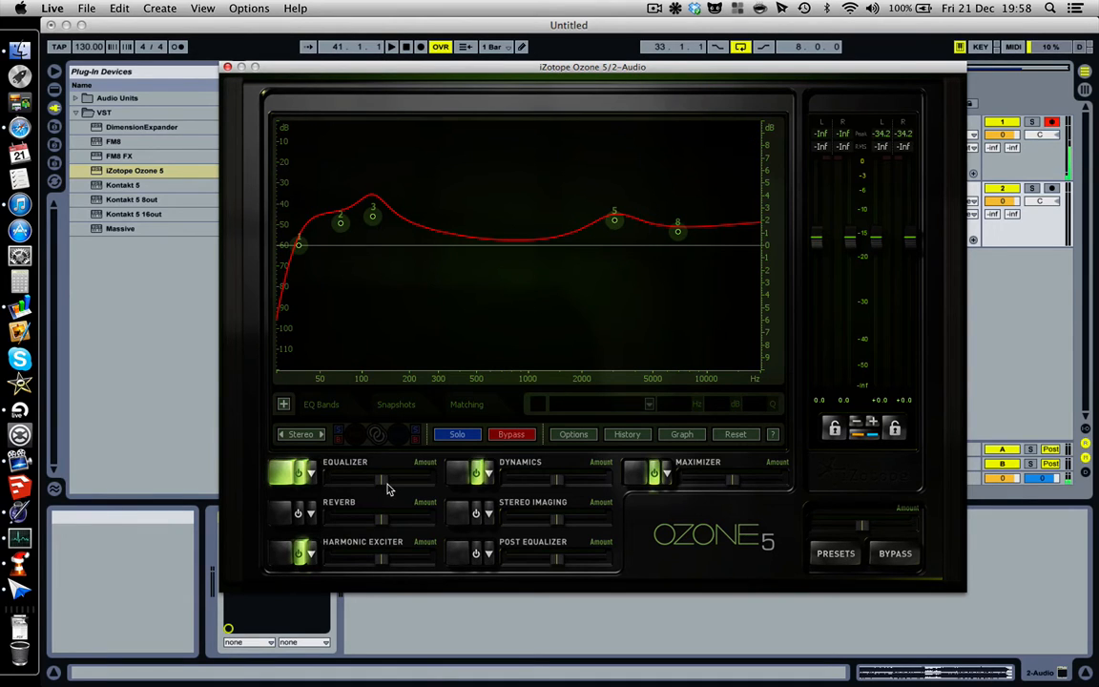
pyautogui.moveTo(382, 481); pyautogui.dragTo(430, 483)
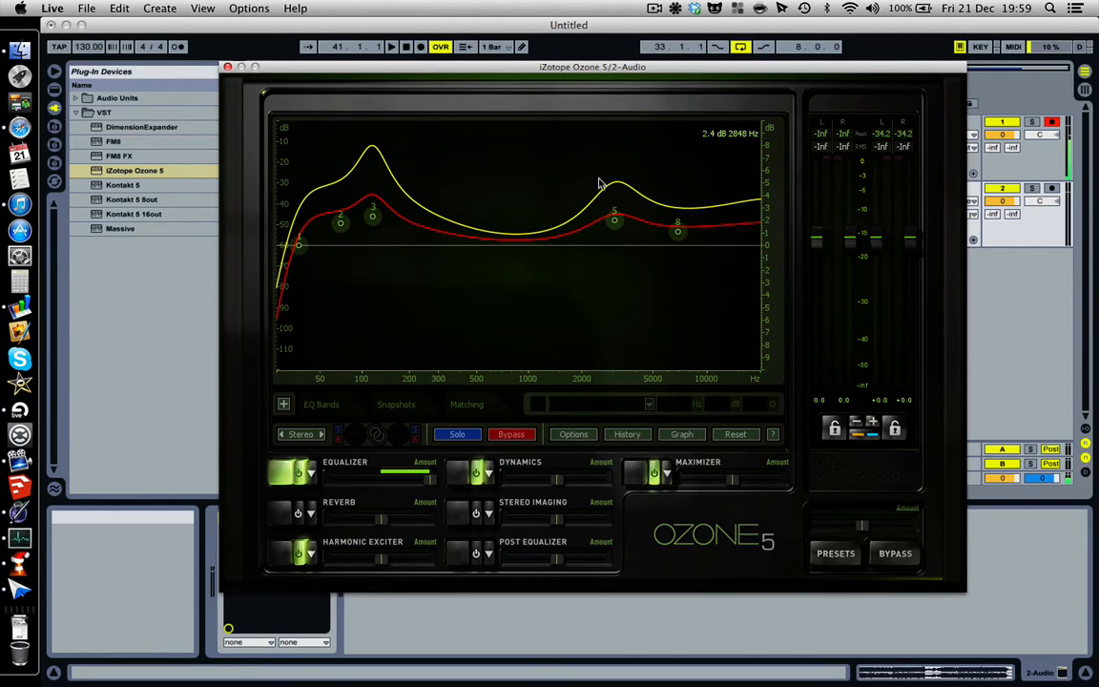
pyautogui.moveTo(428, 477); pyautogui.dragTo(318, 493)
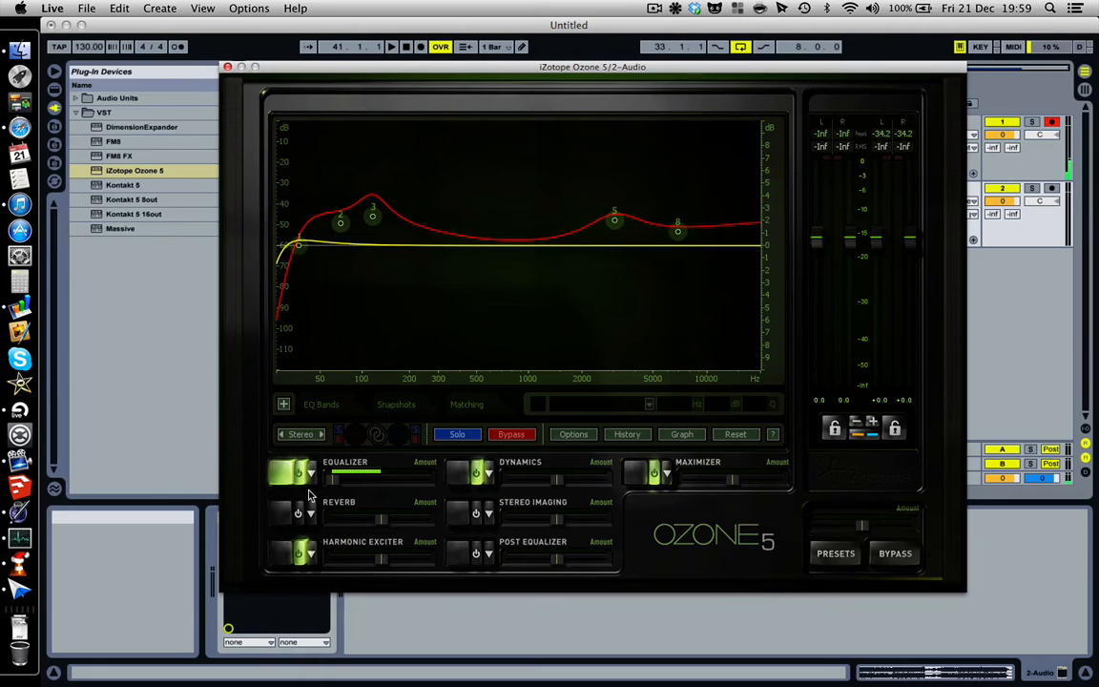
pyautogui.moveTo(333, 483); pyautogui.dragTo(382, 495)
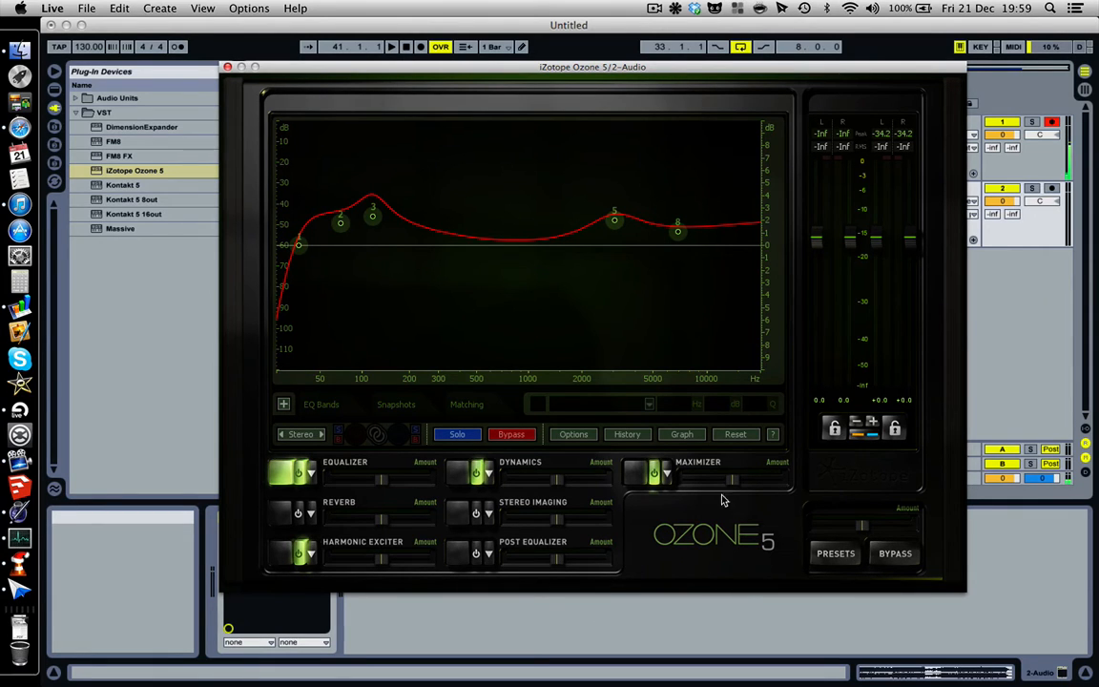
pyautogui.click(458, 477)
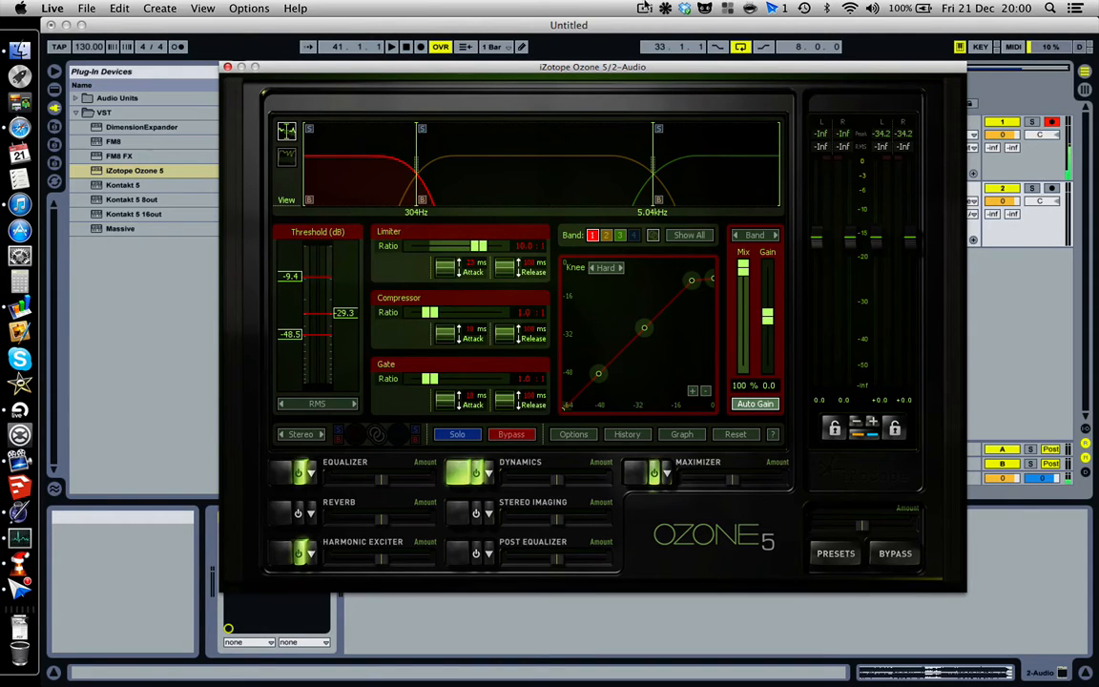
pyautogui.click(646, 9)
pyautogui.click(646, 8)
pyautogui.moveTo(815, 68); pyautogui.dragTo(837, 245)
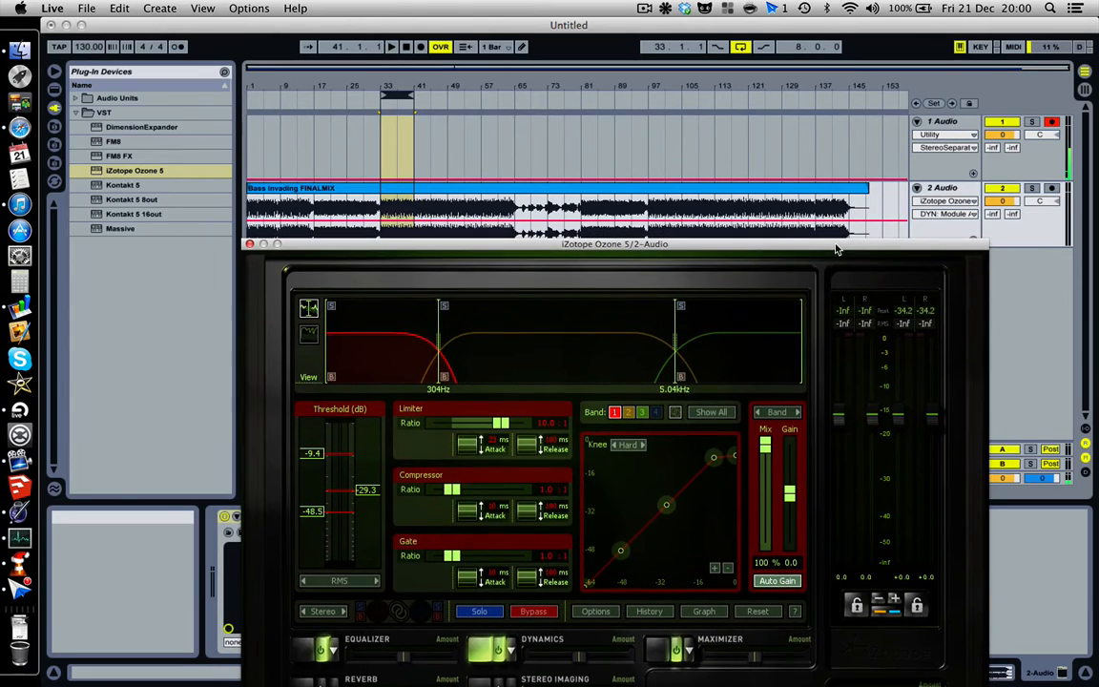
pyautogui.moveTo(702, 250); pyautogui.dragTo(680, 69)
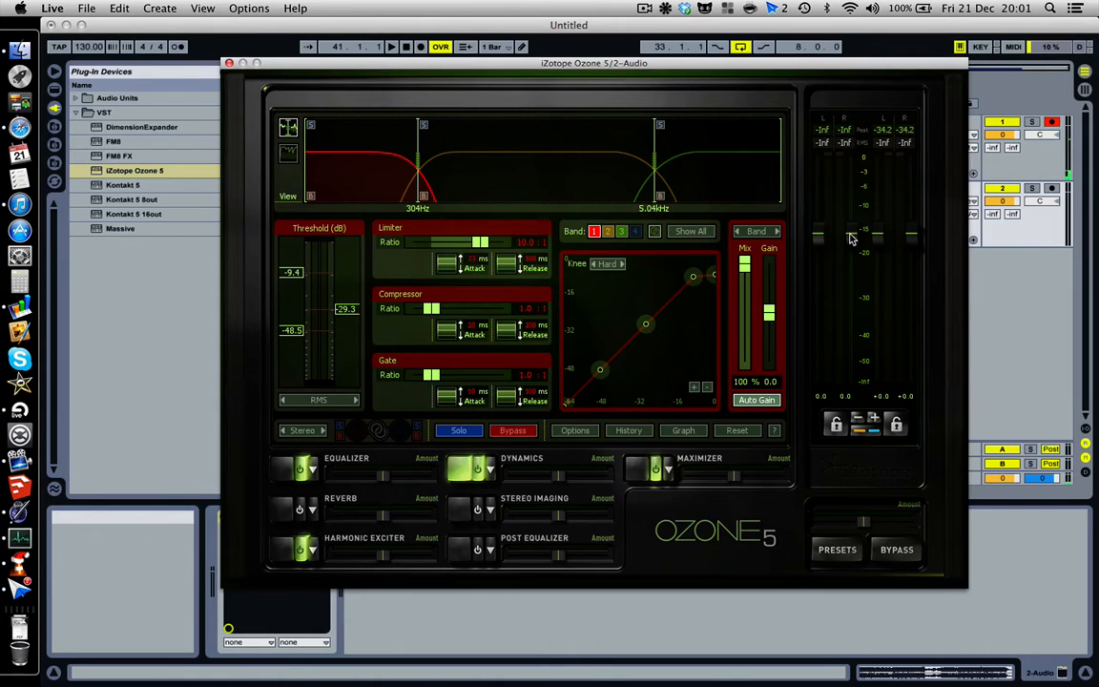
# - Try raising both input gain channels to +1.5, and return them to 0.0
pyautogui.moveTo(852, 238); pyautogui.dragTo(852, 228)
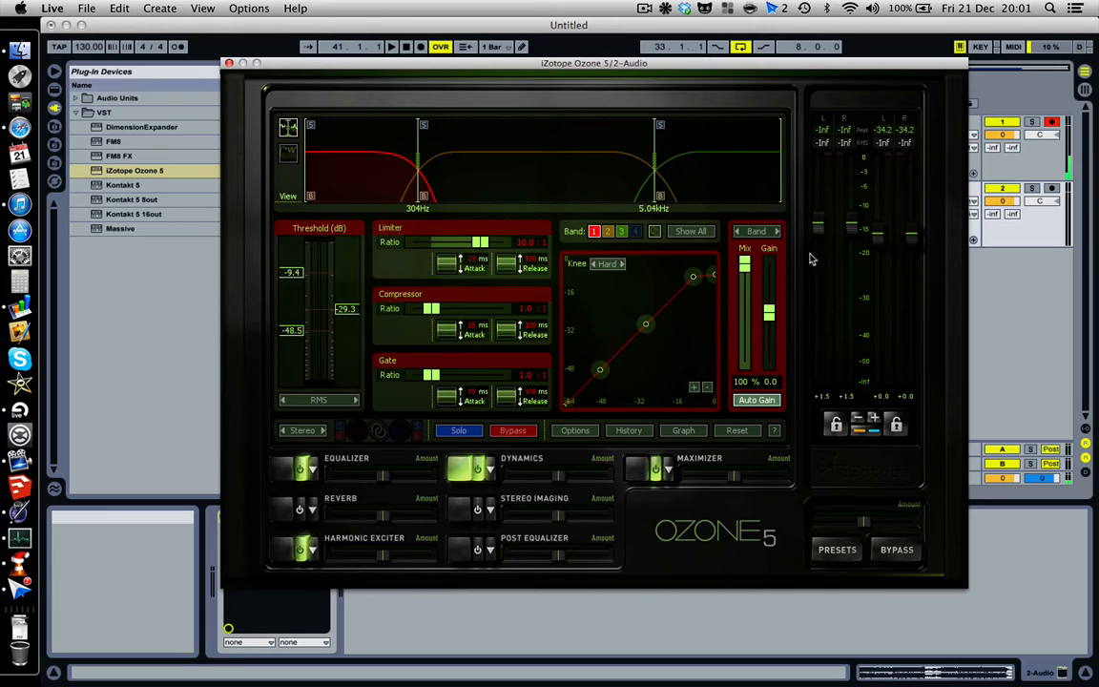
pyautogui.moveTo(850, 231); pyautogui.dragTo(856, 236)
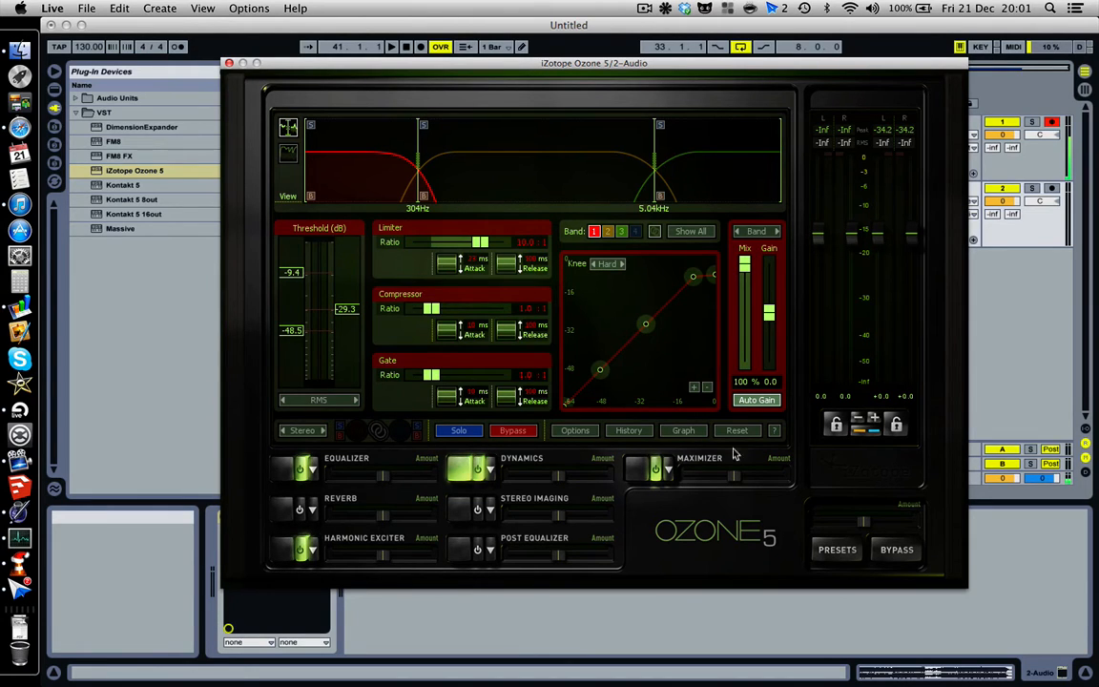
# - Switch the Maximizer to IRC III mode and try its Character at 6.0, 10.0 and 0.5, ending at 7.8
pyautogui.click(635, 475)
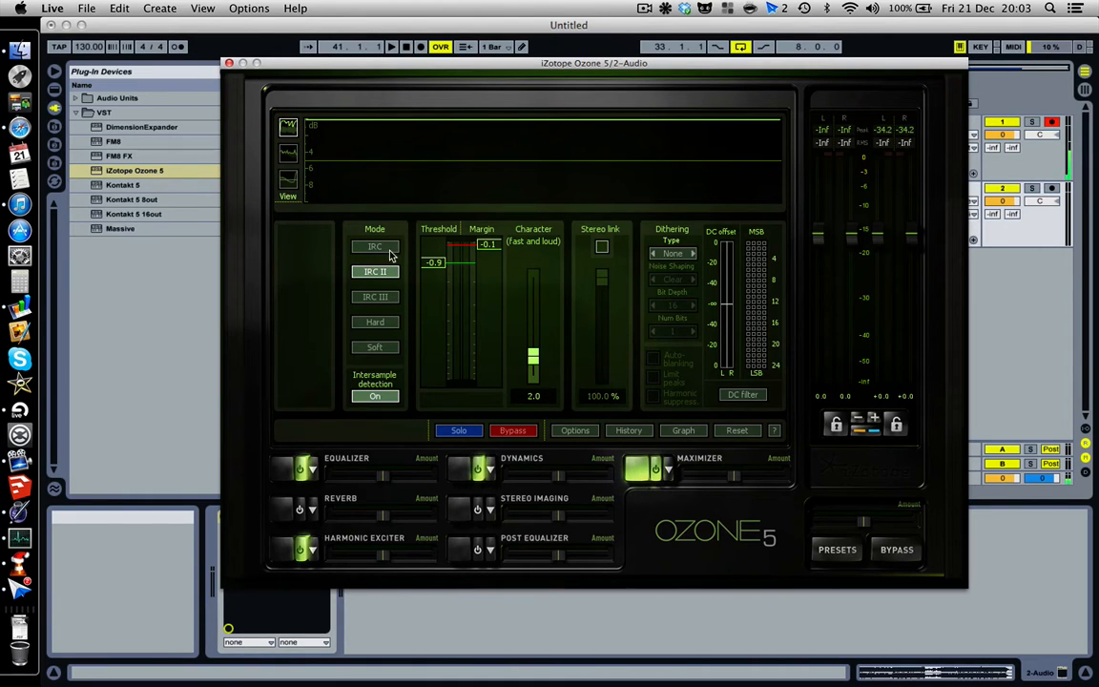
pyautogui.click(384, 304)
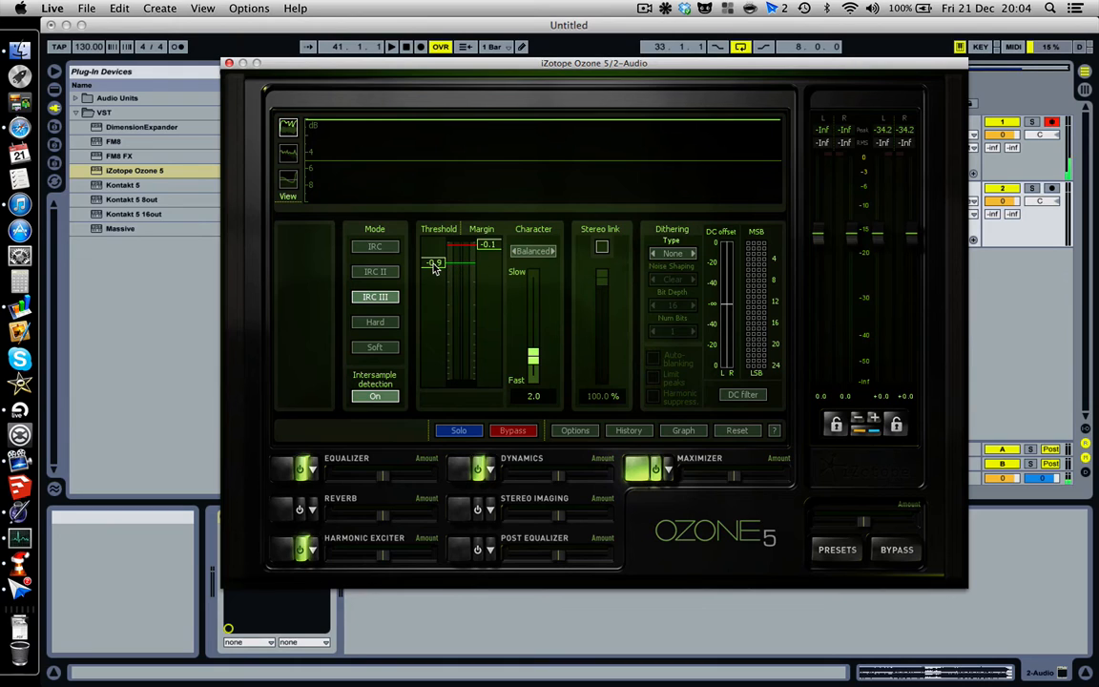
pyautogui.moveTo(534, 359); pyautogui.dragTo(533, 317)
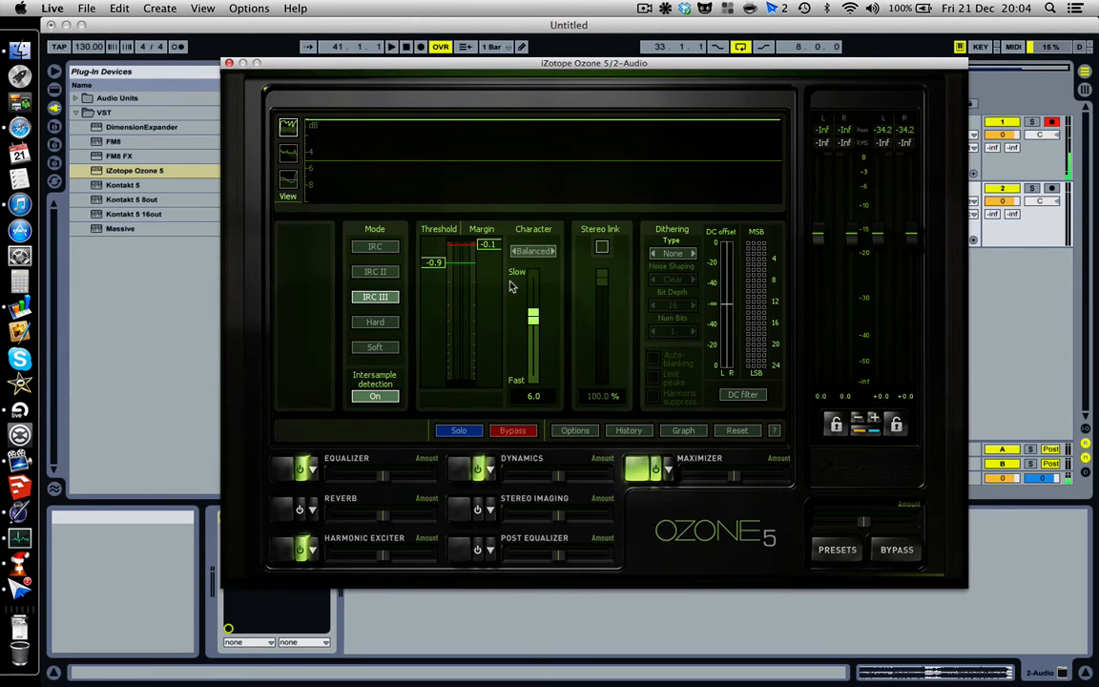
pyautogui.moveTo(540, 364); pyautogui.dragTo(522, 276)
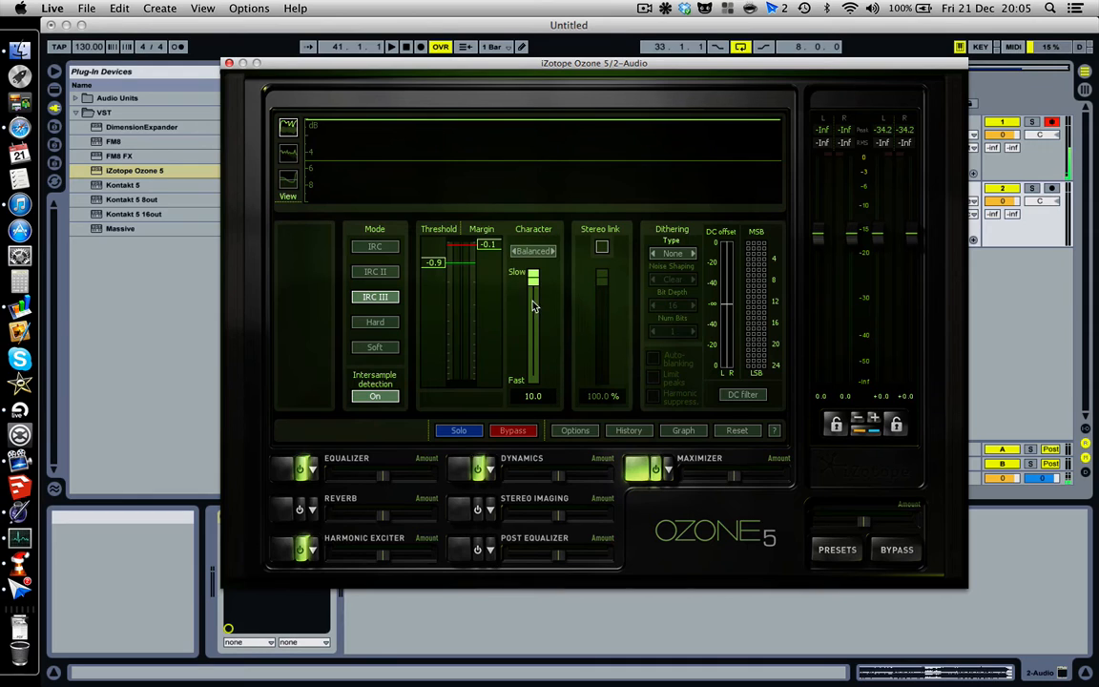
pyautogui.moveTo(531, 280); pyautogui.dragTo(540, 381)
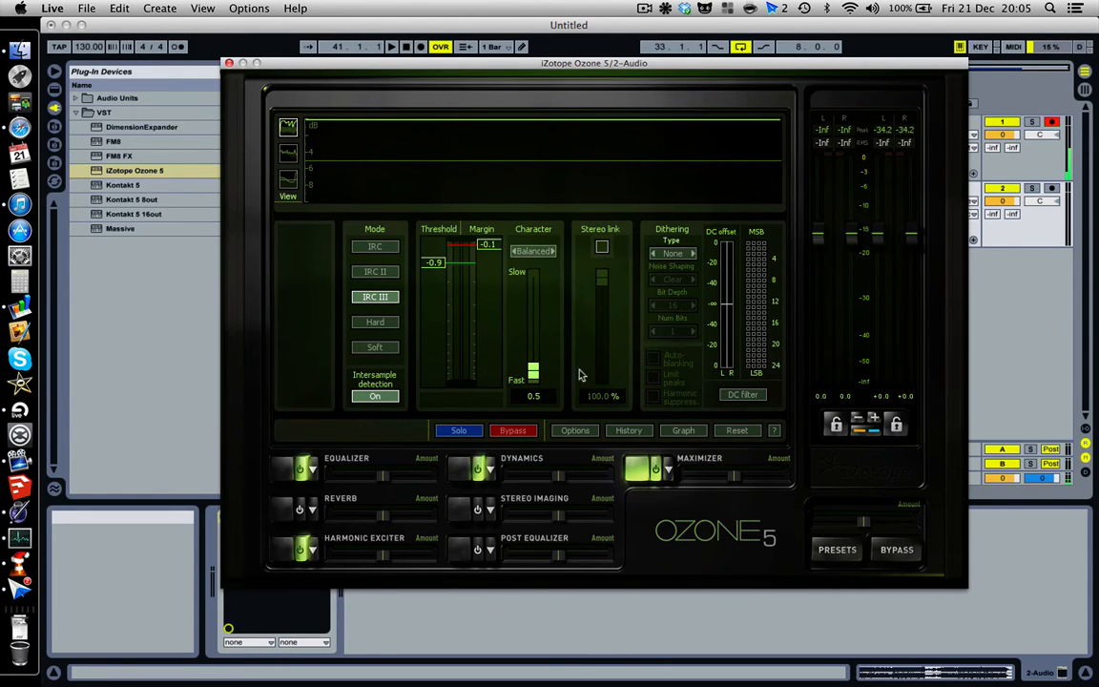
pyautogui.moveTo(536, 369); pyautogui.dragTo(536, 297)
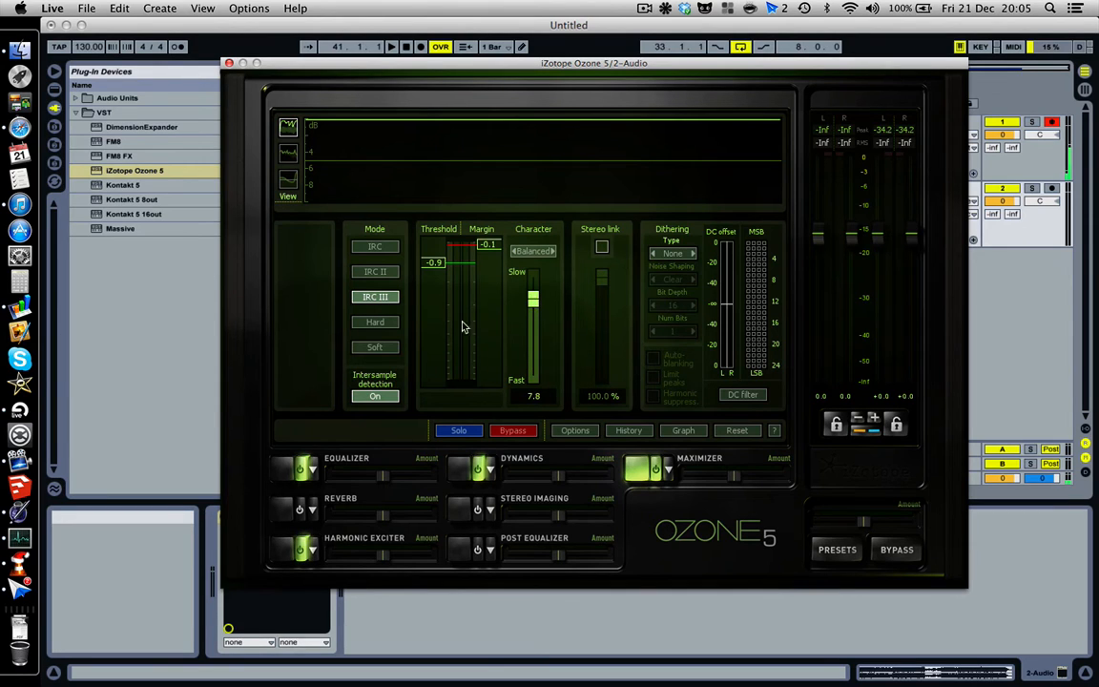
# - Try the Maximizer's Hard mode with a lower Release, and return to IRC III mode
pyautogui.click(387, 325)
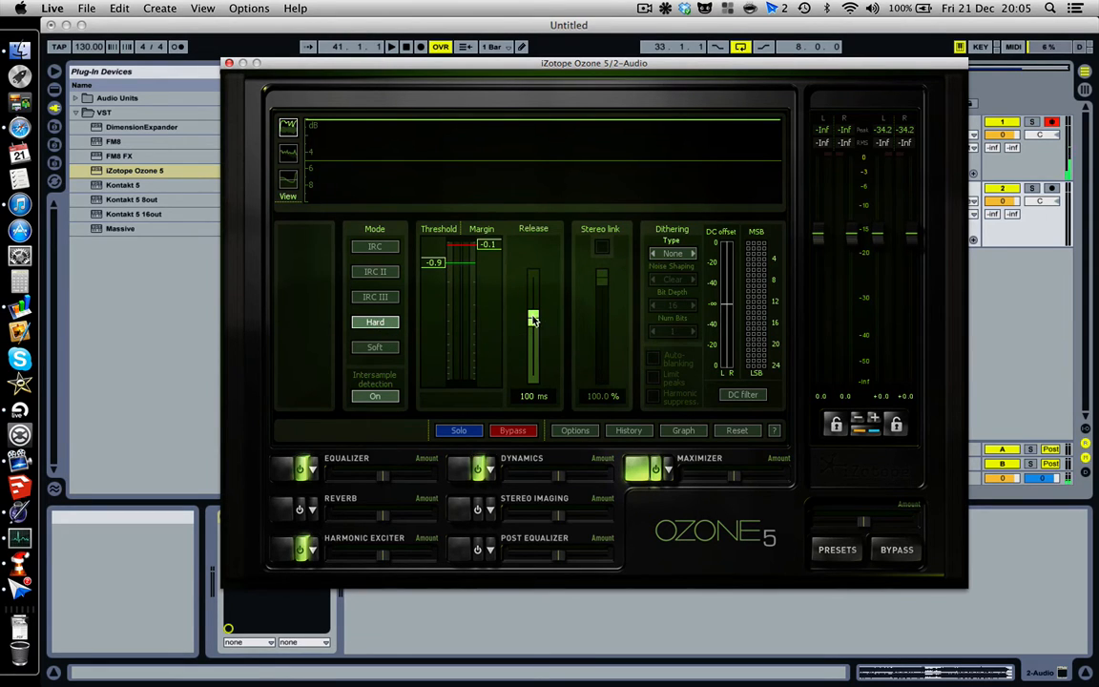
pyautogui.moveTo(533, 319); pyautogui.dragTo(533, 353)
pyautogui.click(385, 298)
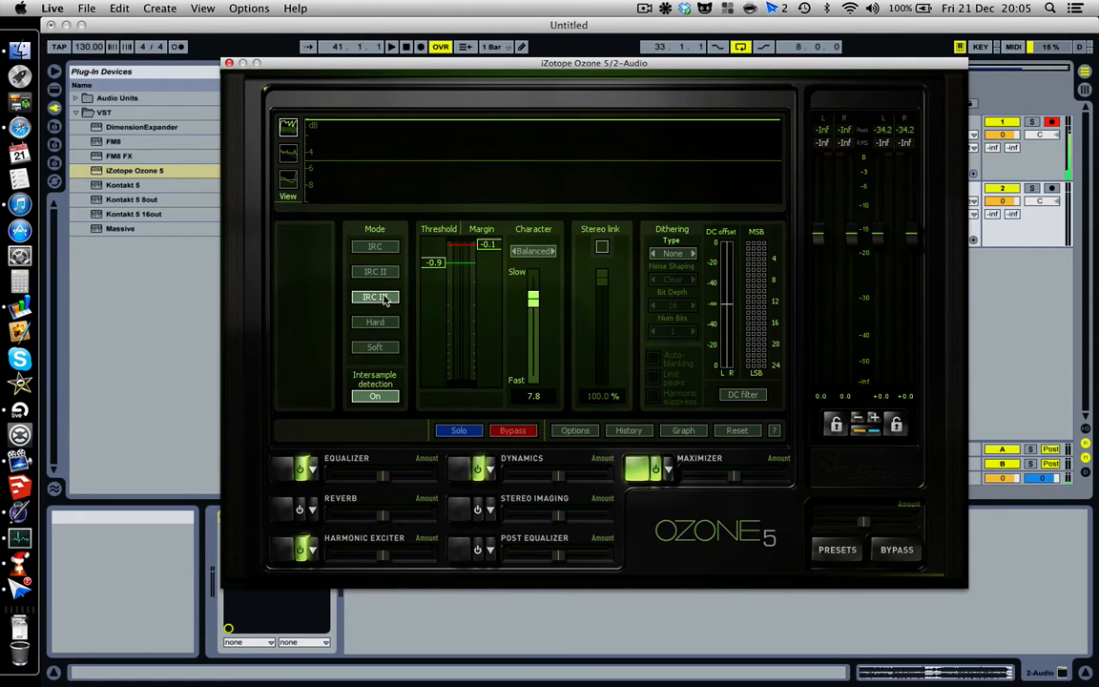
# - Raise the Maximizer's Character to its slowest setting of 10.0 and lower the Threshold to -5.8
pyautogui.moveTo(533, 300)
pyautogui.mouseDown()
pyautogui.moveTo(537, 286)
pyautogui.moveTo(562, 392)
pyautogui.moveTo(530, 287)
pyautogui.moveTo(538, 316)
pyautogui.mouseUp()
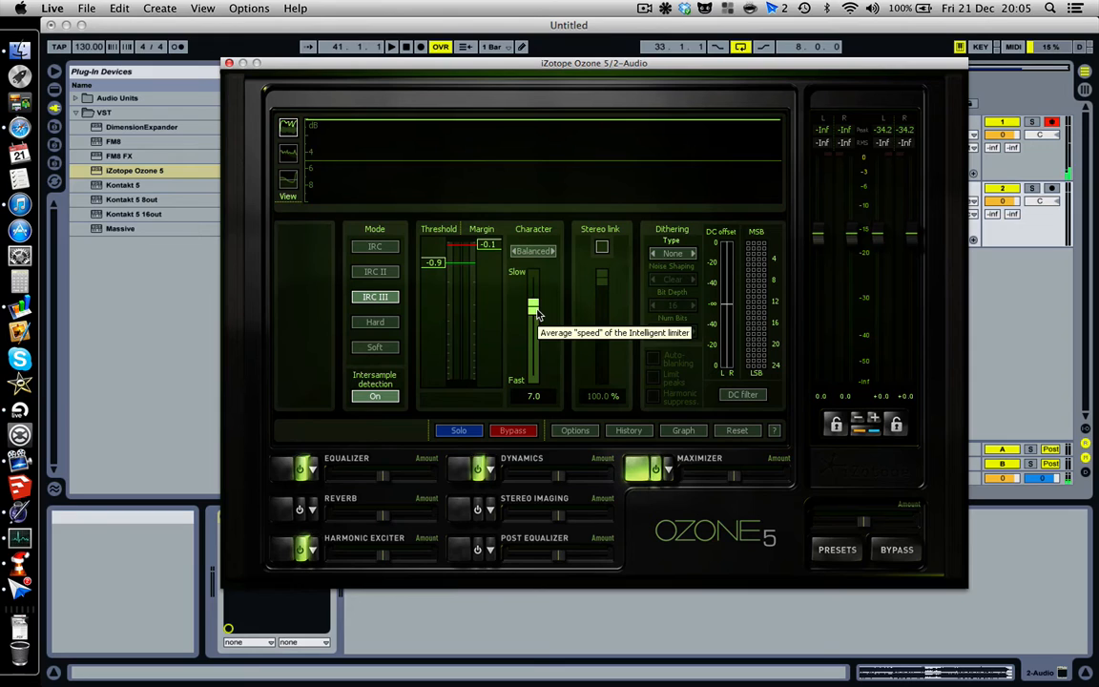
pyautogui.moveTo(536, 313)
pyautogui.mouseDown()
pyautogui.moveTo(539, 326)
pyautogui.moveTo(533, 290)
pyautogui.mouseUp()
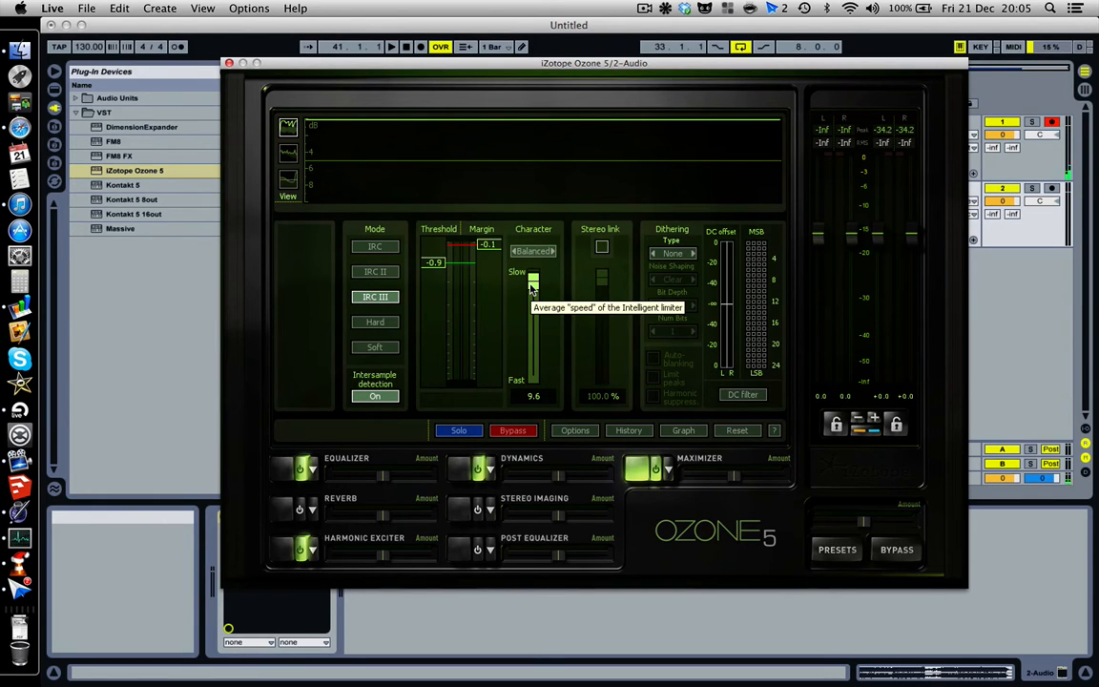
pyautogui.moveTo(532, 290)
pyautogui.mouseDown()
pyautogui.moveTo(550, 383)
pyautogui.moveTo(542, 286)
pyautogui.mouseUp()
pyautogui.moveTo(434, 262)
pyautogui.mouseDown()
pyautogui.moveTo(434, 336)
pyautogui.moveTo(435, 253)
pyautogui.moveTo(451, 326)
pyautogui.mouseUp()
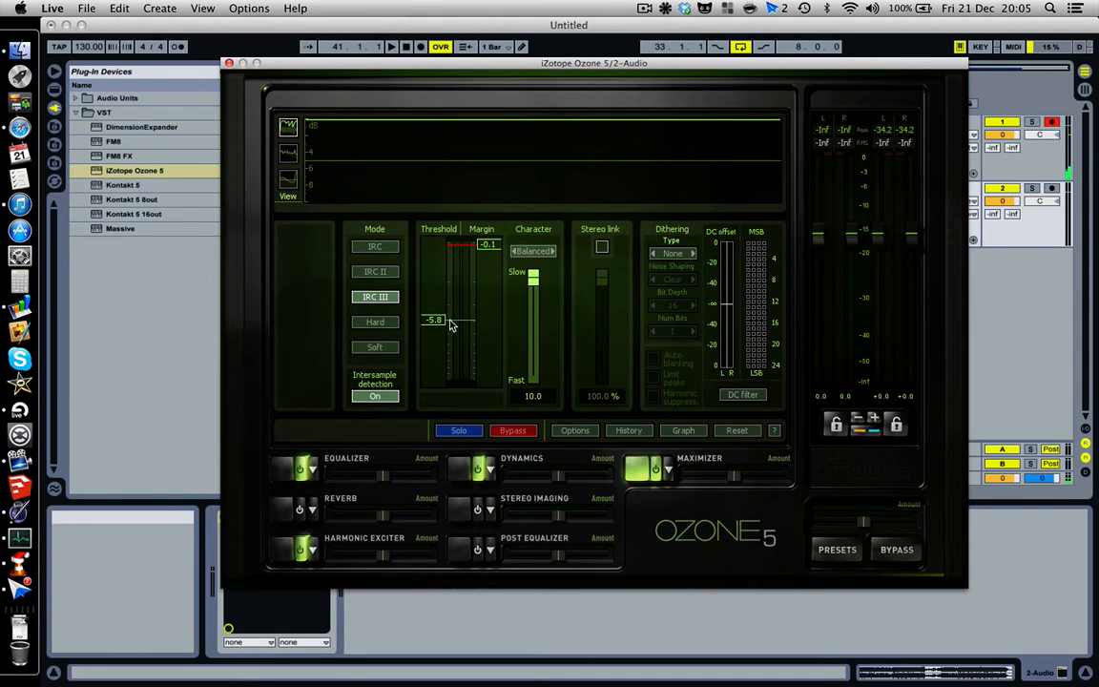
# - Set the Maximizer's Threshold to -3.5 and try its Character at 0.5 and 4.8, ending at 8.2
pyautogui.moveTo(533, 277); pyautogui.dragTo(535, 375)
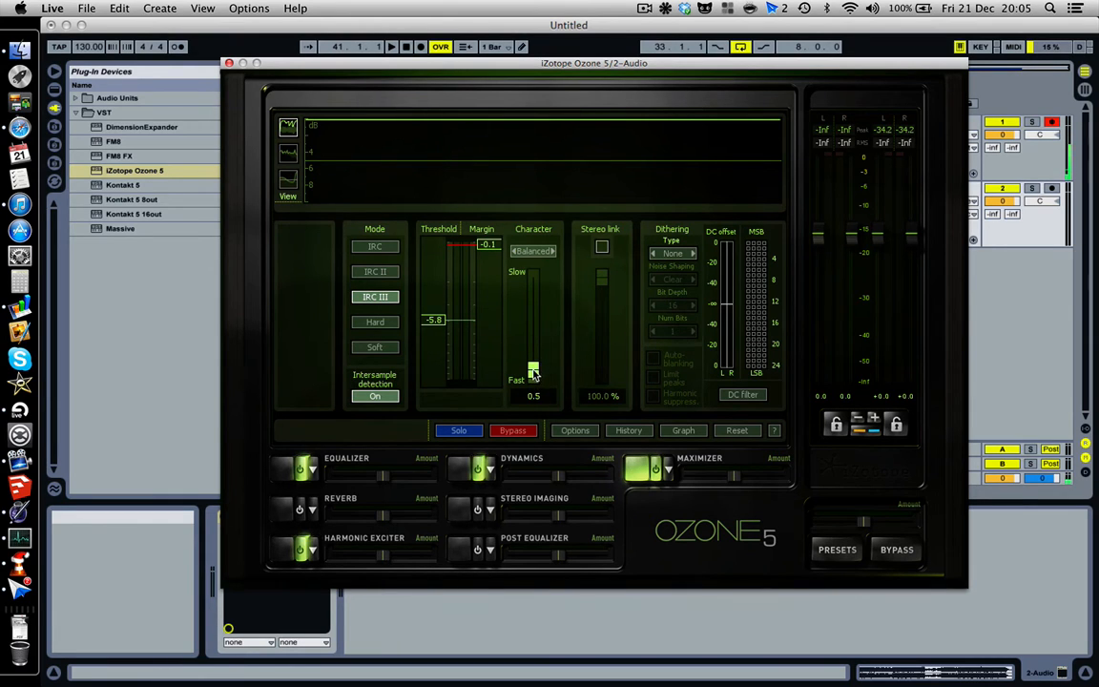
pyautogui.moveTo(434, 320); pyautogui.dragTo(437, 300)
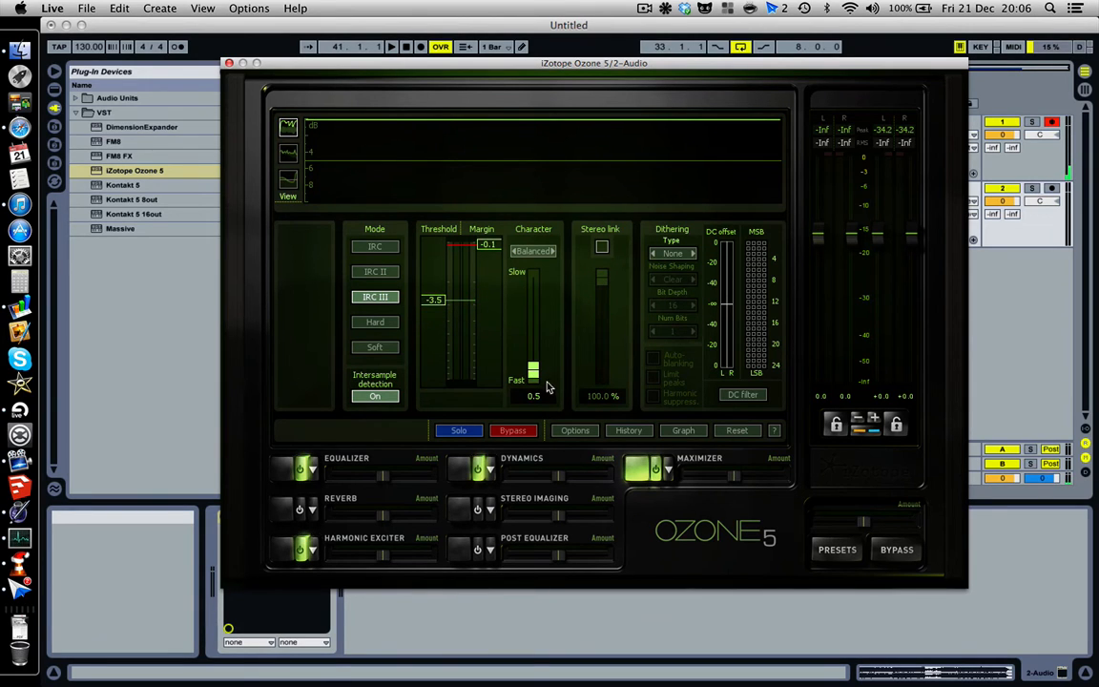
pyautogui.moveTo(532, 374); pyautogui.dragTo(532, 380)
pyautogui.moveTo(533, 379); pyautogui.dragTo(533, 331)
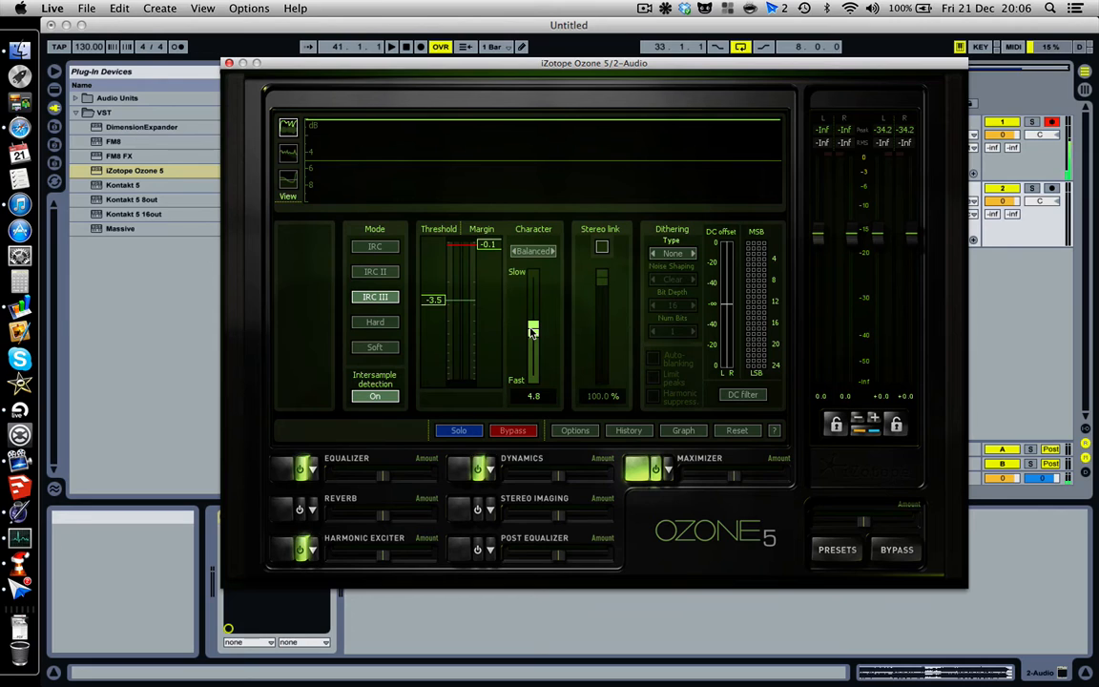
pyautogui.moveTo(532, 331)
pyautogui.mouseDown()
pyautogui.moveTo(545, 370)
pyautogui.moveTo(532, 298)
pyautogui.moveTo(527, 362)
pyautogui.moveTo(532, 373)
pyautogui.moveTo(522, 275)
pyautogui.moveTo(532, 337)
pyautogui.mouseUp()
pyautogui.moveTo(538, 348); pyautogui.dragTo(525, 306)
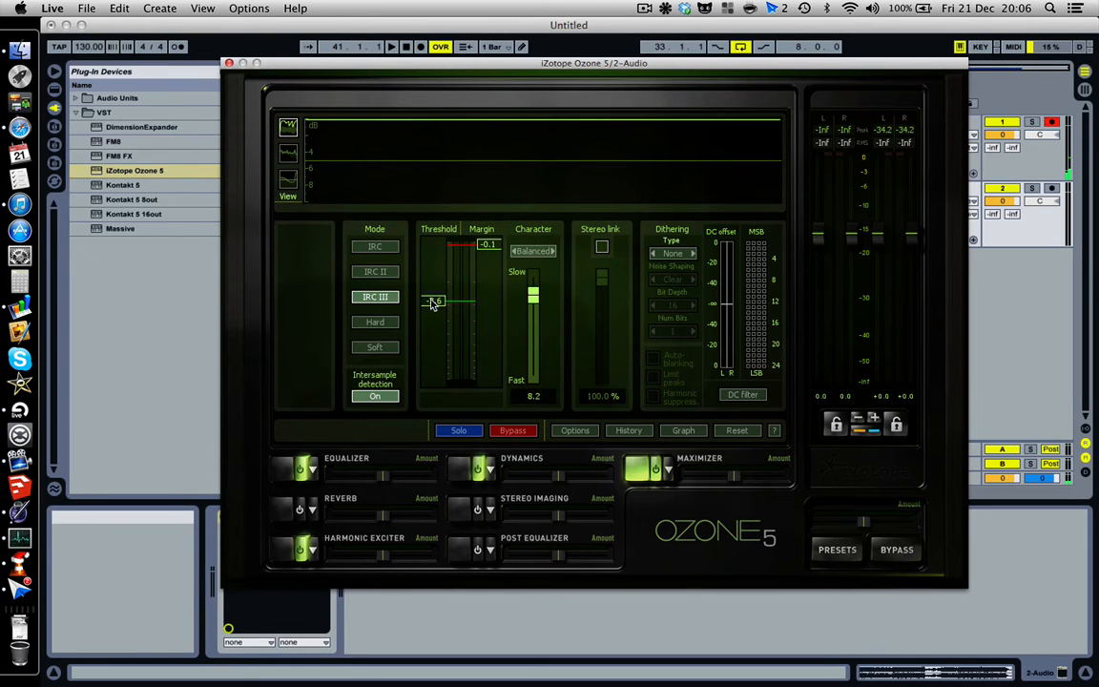
# - Set the Maximizer's Threshold to -3.2 with the Amount slightly below centre, and play the looped section briefly
pyautogui.moveTo(434, 302); pyautogui.dragTo(434, 321)
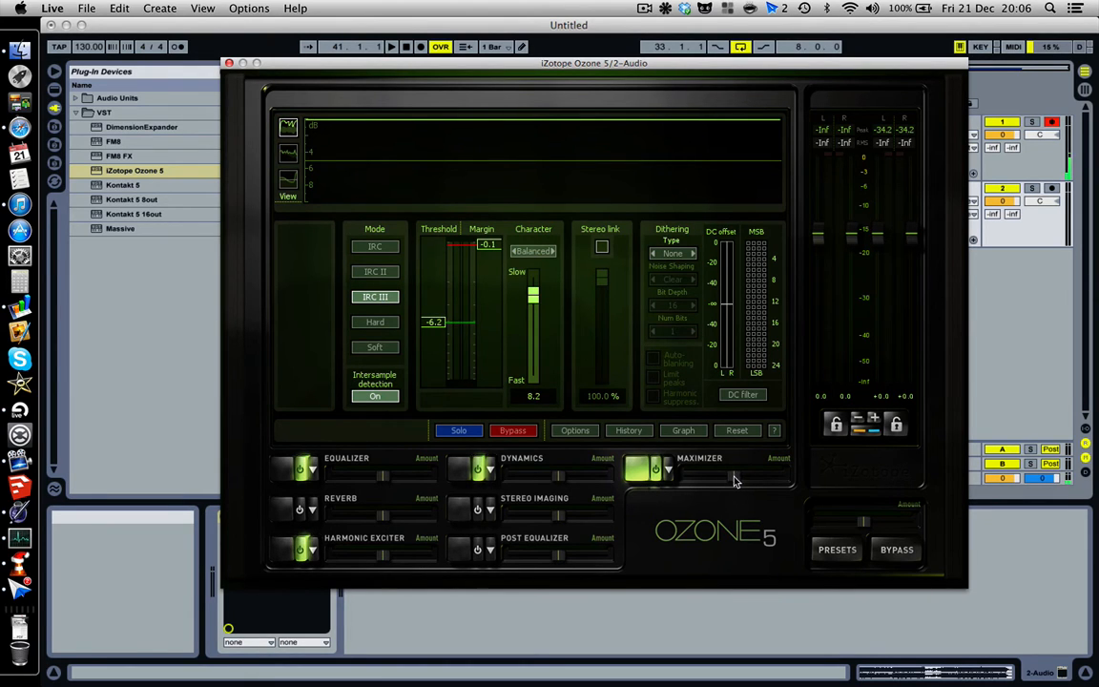
pyautogui.moveTo(734, 477)
pyautogui.mouseDown()
pyautogui.moveTo(760, 475)
pyautogui.moveTo(680, 478)
pyautogui.moveTo(732, 485)
pyautogui.mouseUp()
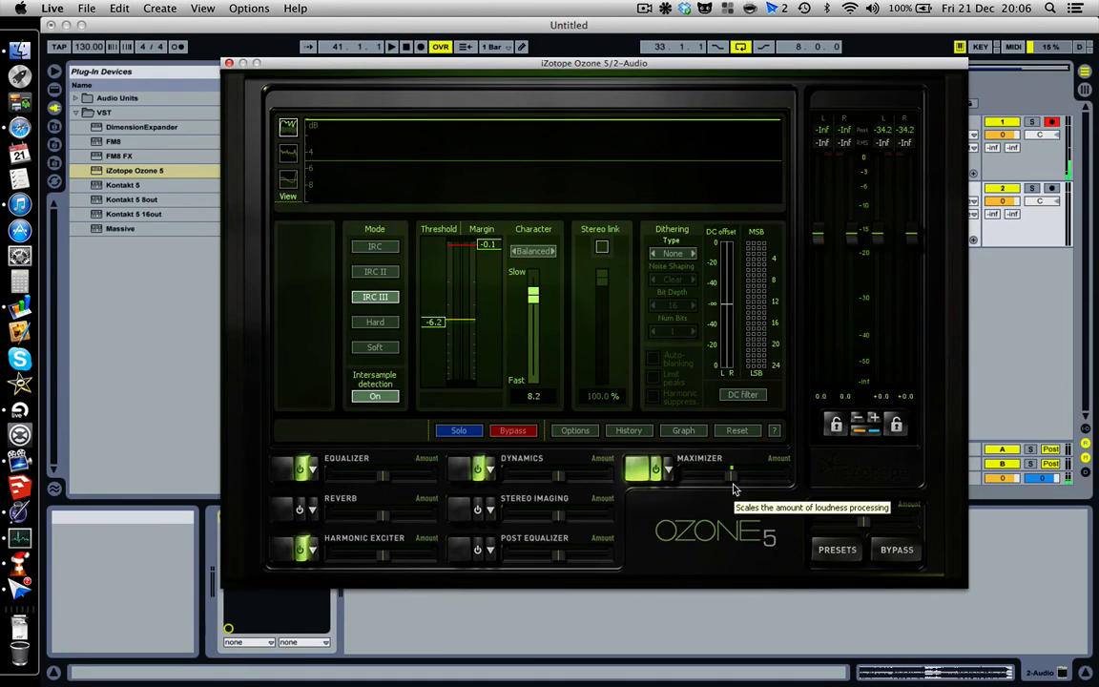
pyautogui.moveTo(434, 322); pyautogui.dragTo(436, 296)
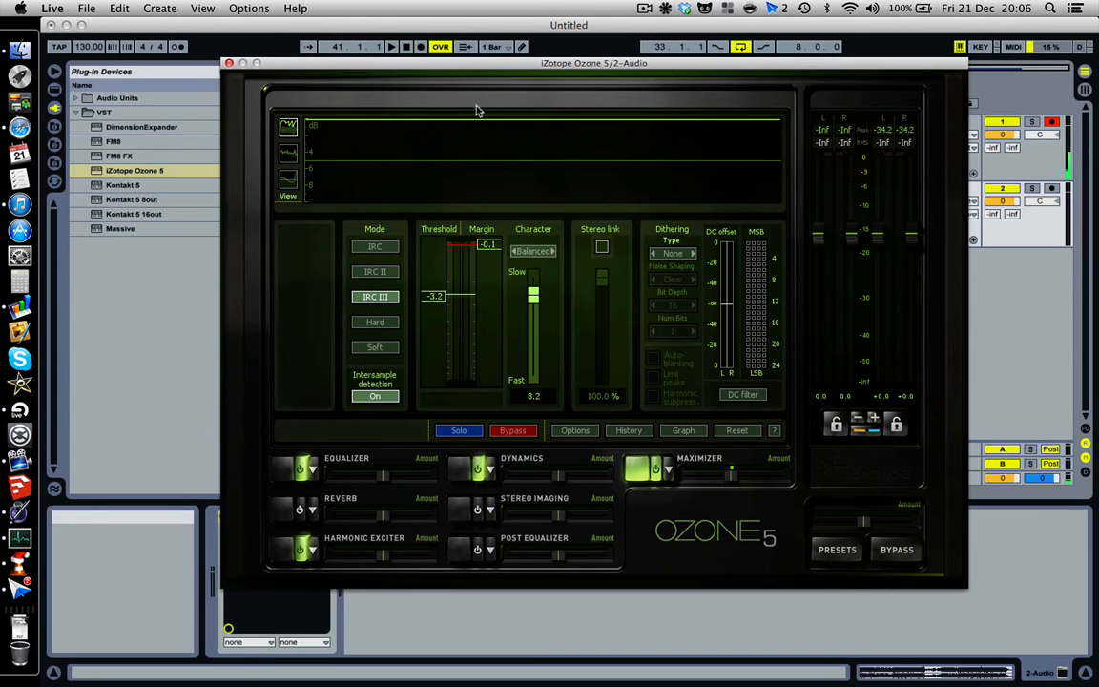
pyautogui.press('space')
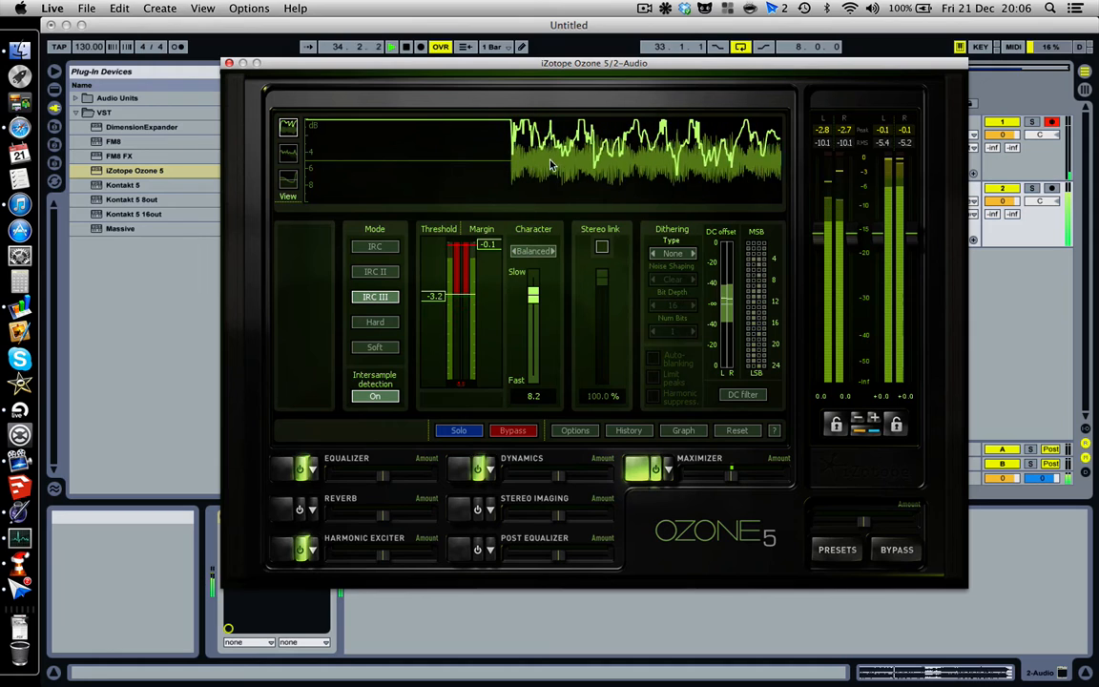
pyautogui.press('space')
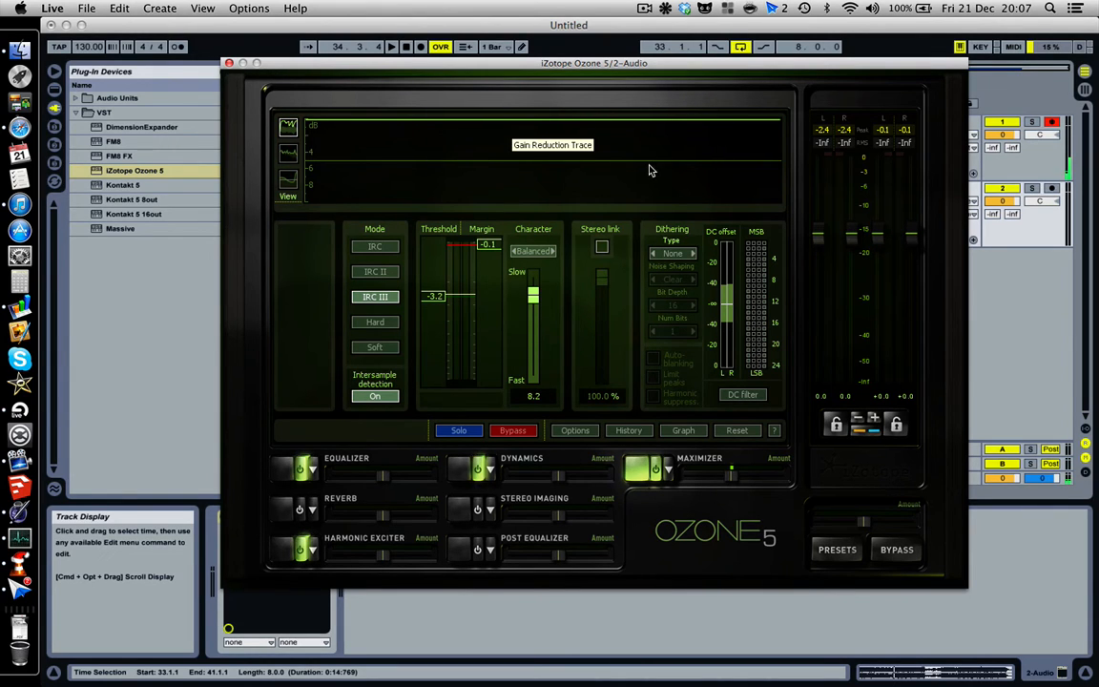
# - Try the Maximizer's Brickwall Limiting preset, load Loudness Warlord instead, and close the preset list
pyautogui.click(670, 471)
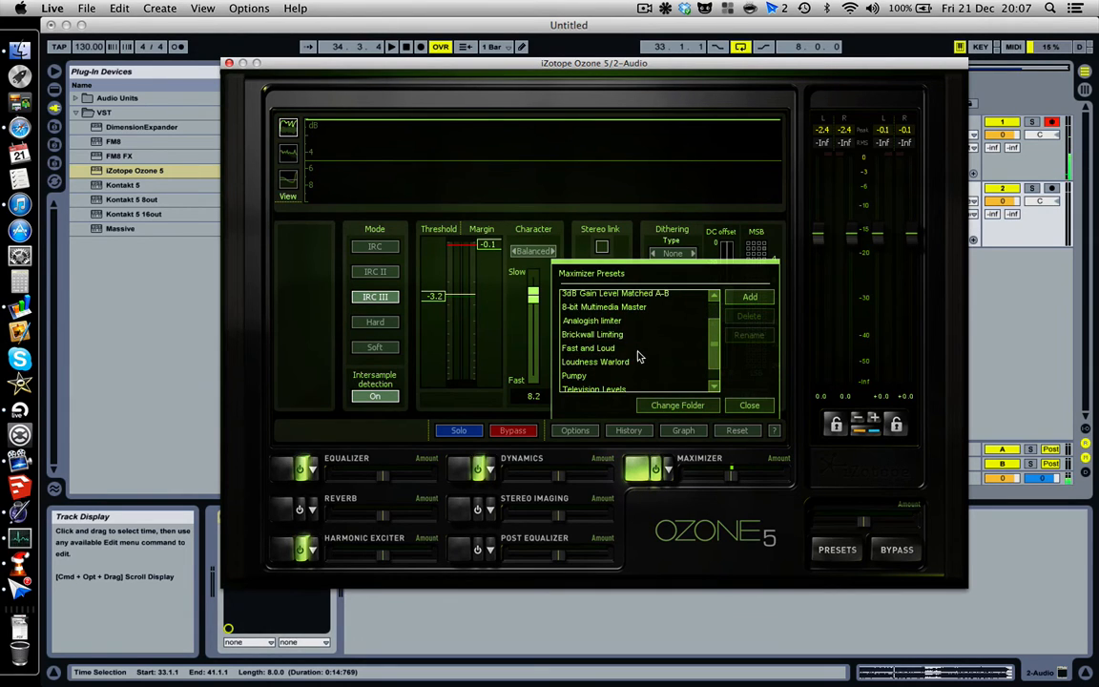
pyautogui.scroll(-2, 639, 362)
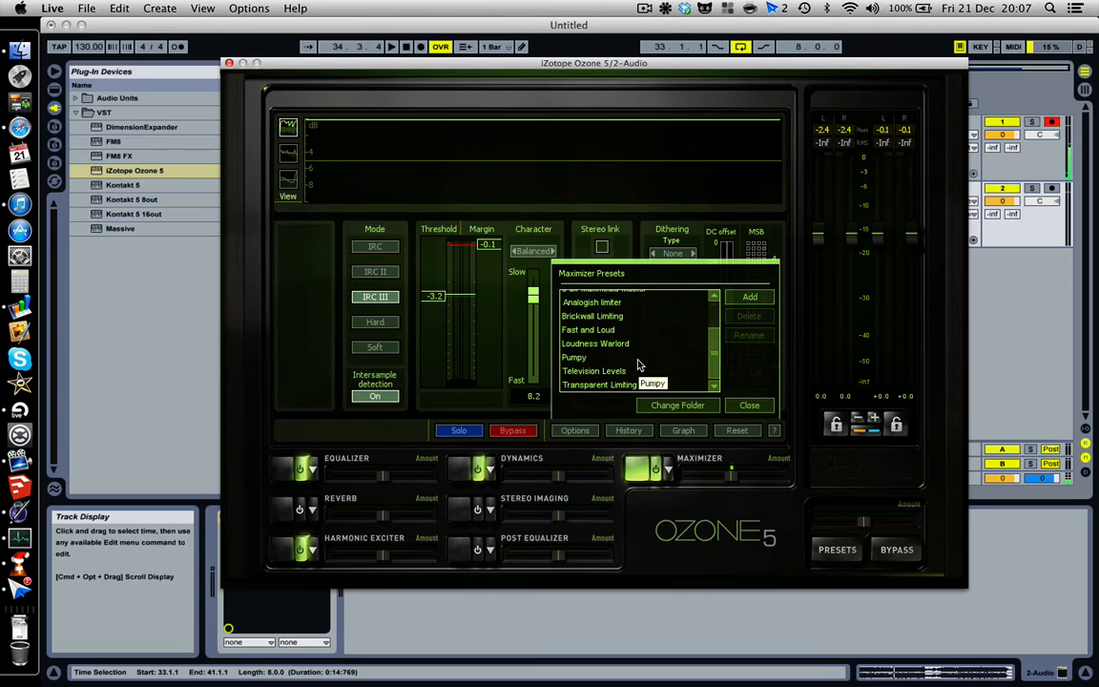
pyautogui.scroll(1, 639, 366)
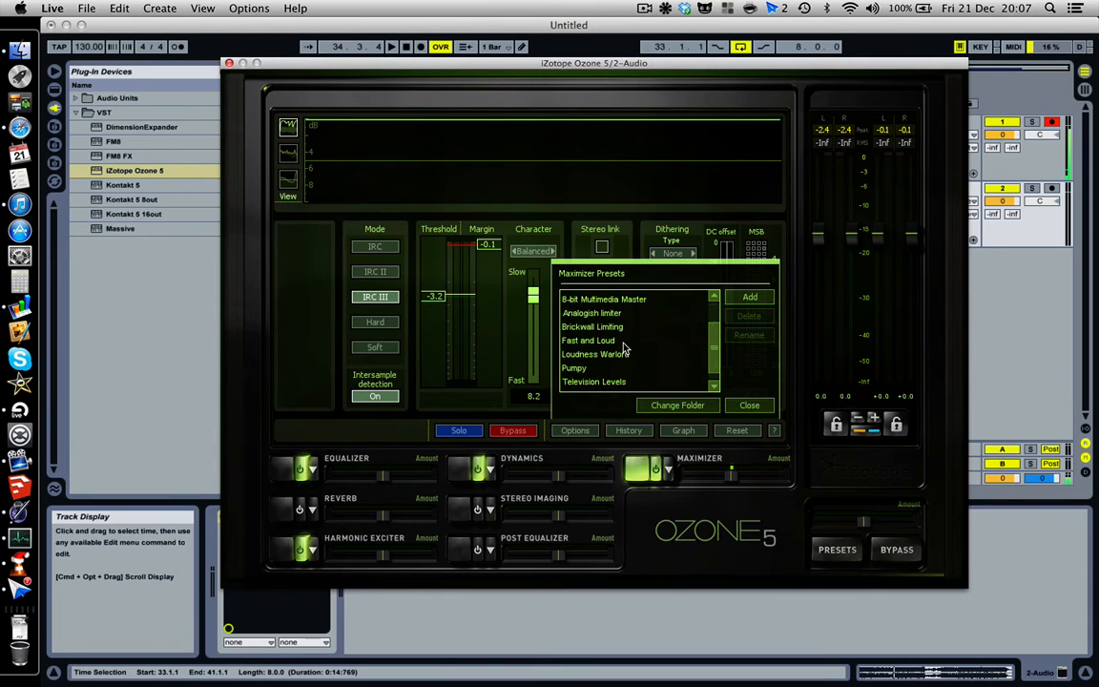
pyautogui.click(638, 328)
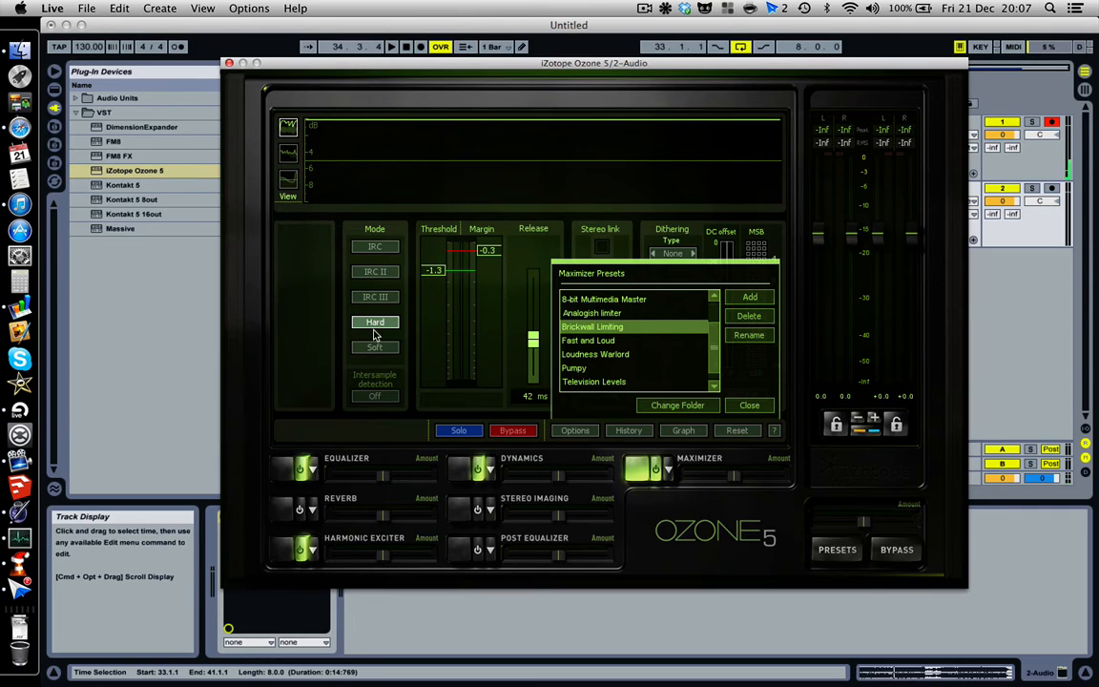
pyautogui.click(623, 356)
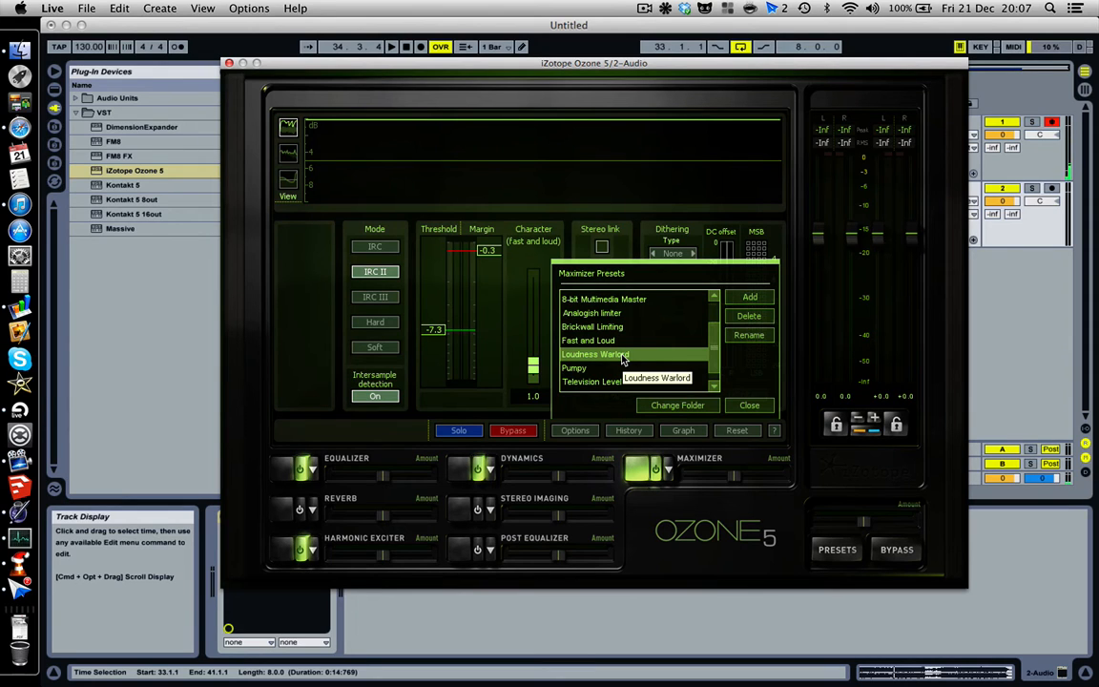
pyautogui.click(749, 405)
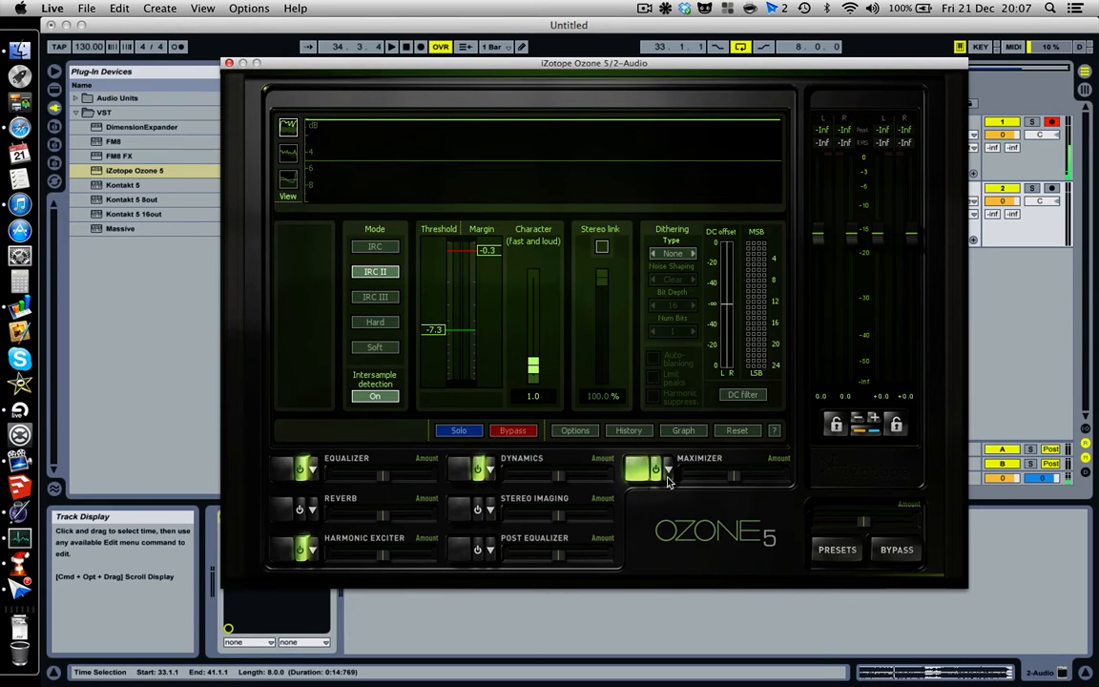
# - Switch the Maximizer to IRC III mode and set its Amount slightly below the centre
pyautogui.click(392, 277)
pyautogui.click(395, 299)
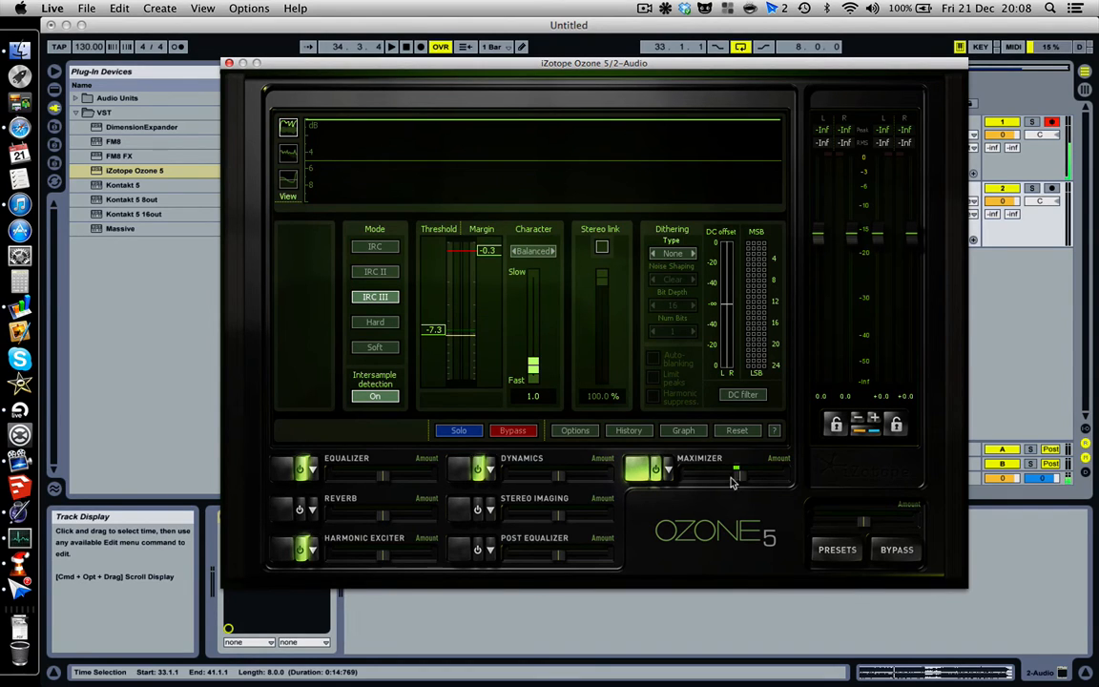
pyautogui.moveTo(748, 477)
pyautogui.mouseDown()
pyautogui.moveTo(689, 482)
pyautogui.moveTo(727, 482)
pyautogui.mouseUp()
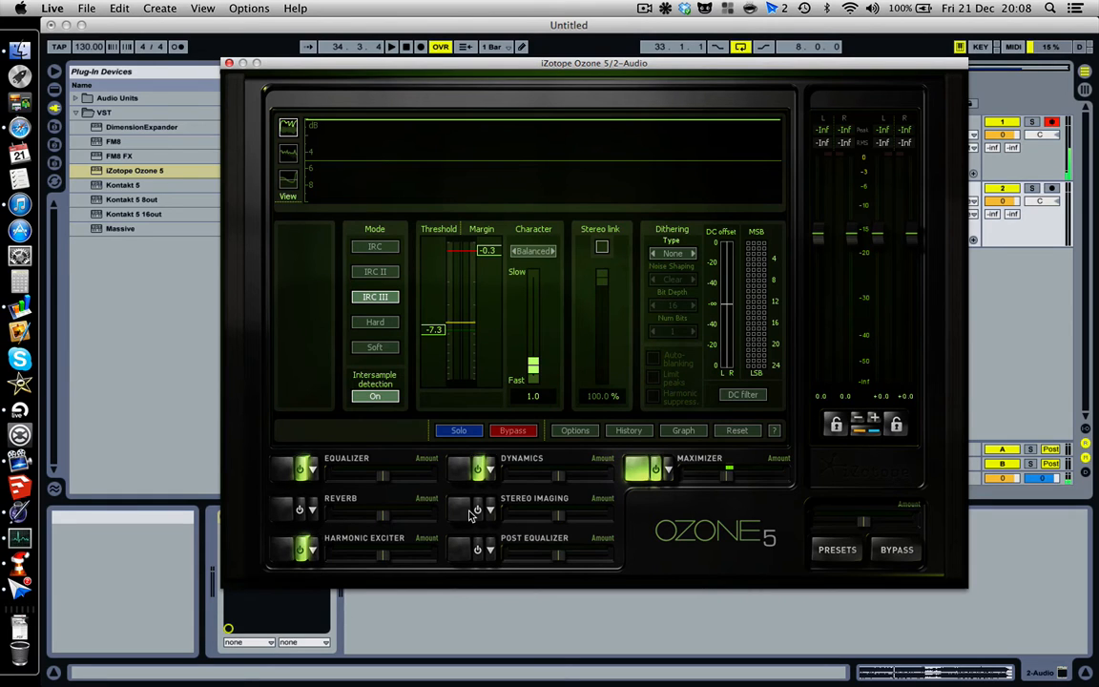
# - Load the Tight Room Ambience preset in the Reverb module
pyautogui.click(300, 510)
pyautogui.scroll(-2, 627, 351)
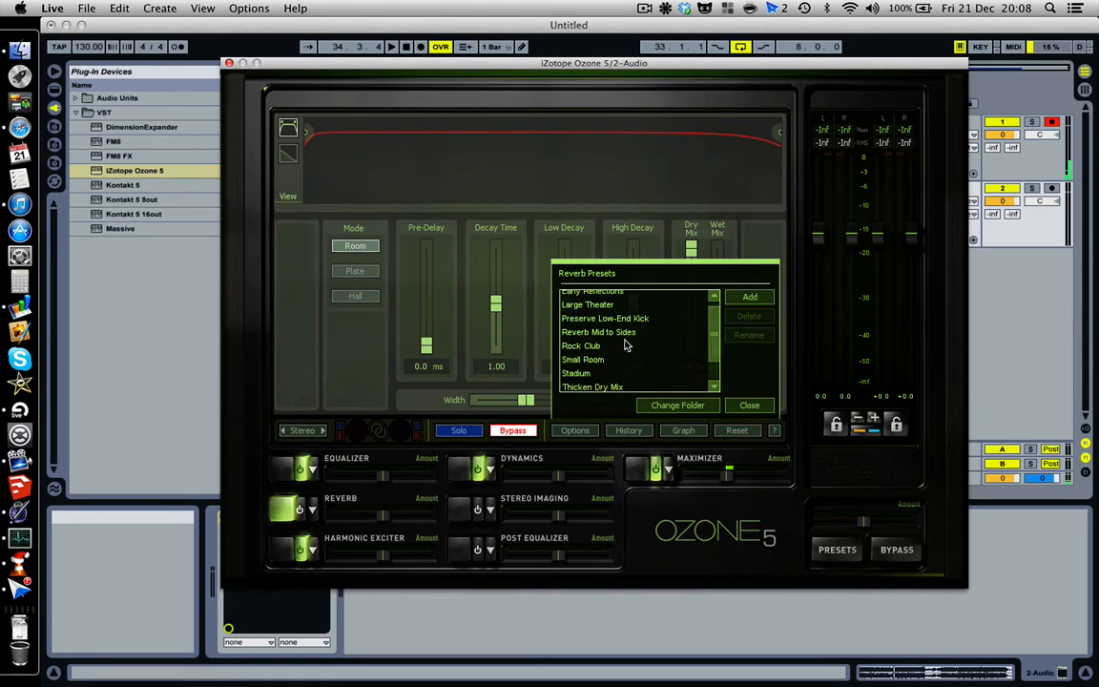
pyautogui.scroll(-1, 625, 343)
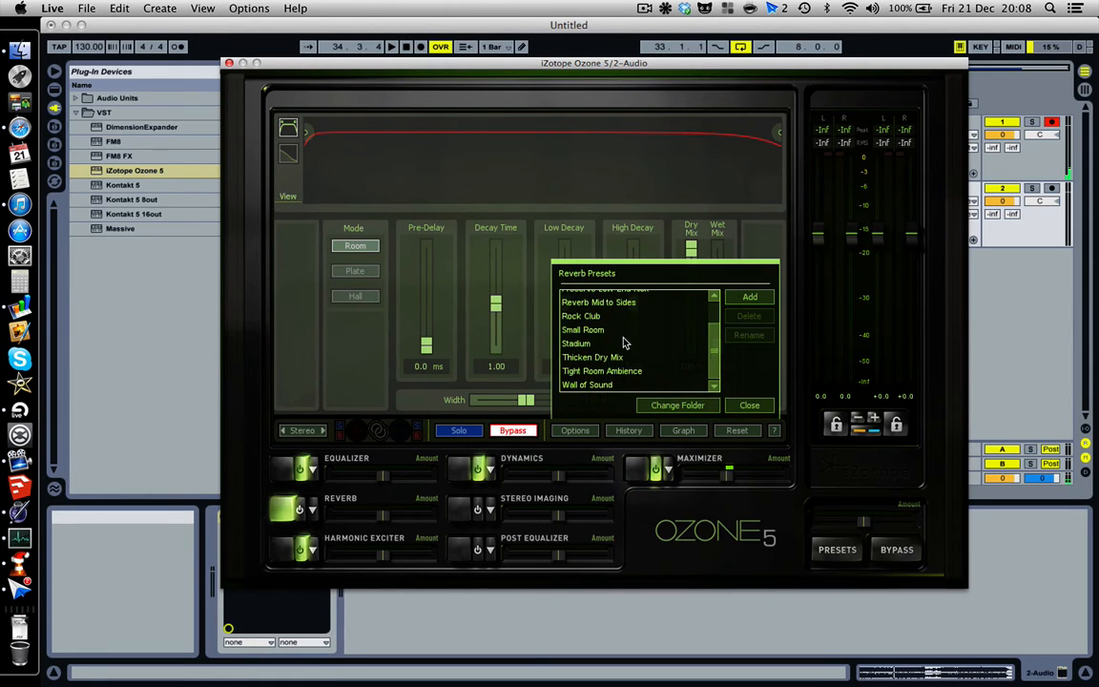
pyautogui.click(626, 372)
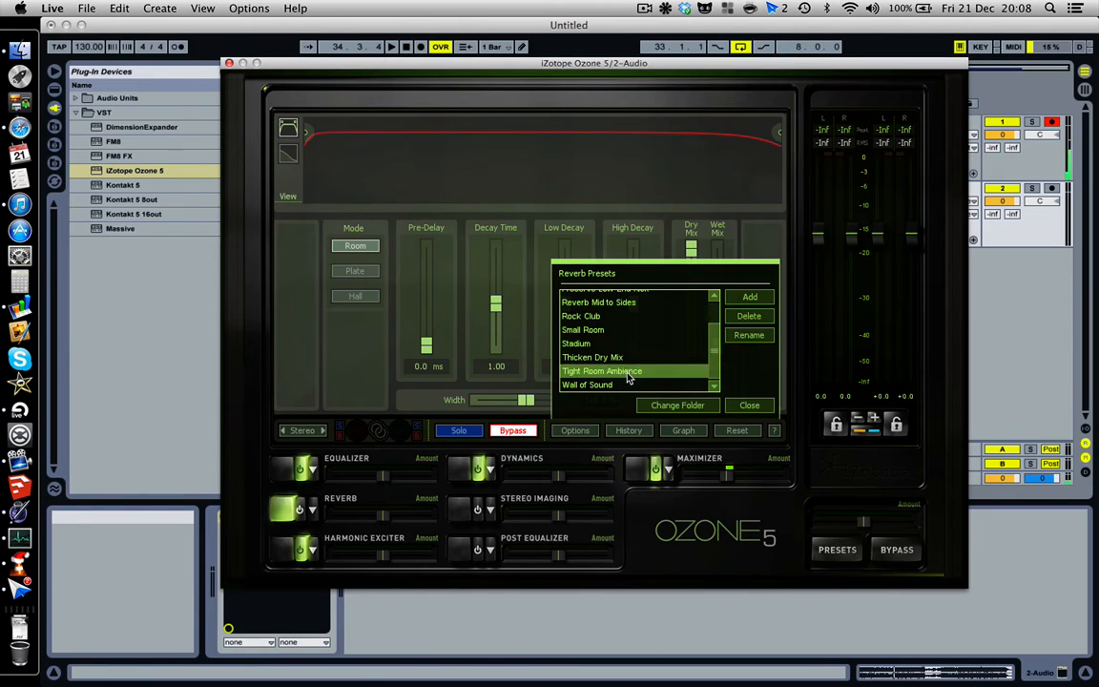
# - Try the Reverb's Wall of Sound preset with the Wet Mix at 1.6% and the Width at 38.1%
pyautogui.click(665, 387)
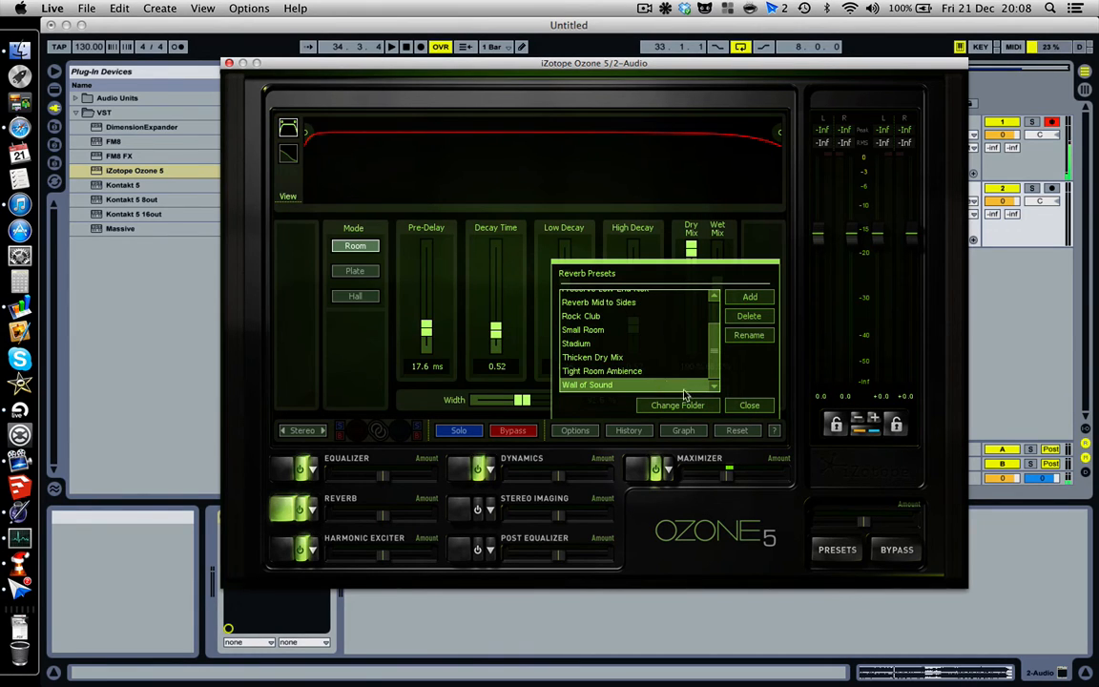
pyautogui.click(749, 405)
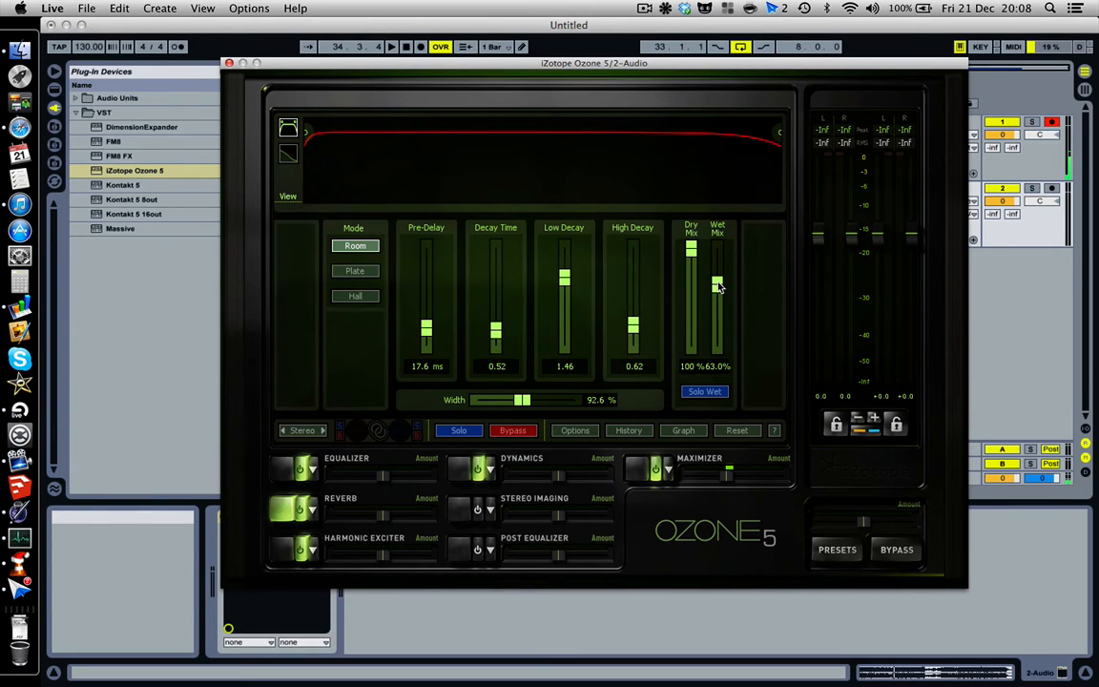
pyautogui.moveTo(719, 285); pyautogui.dragTo(720, 350)
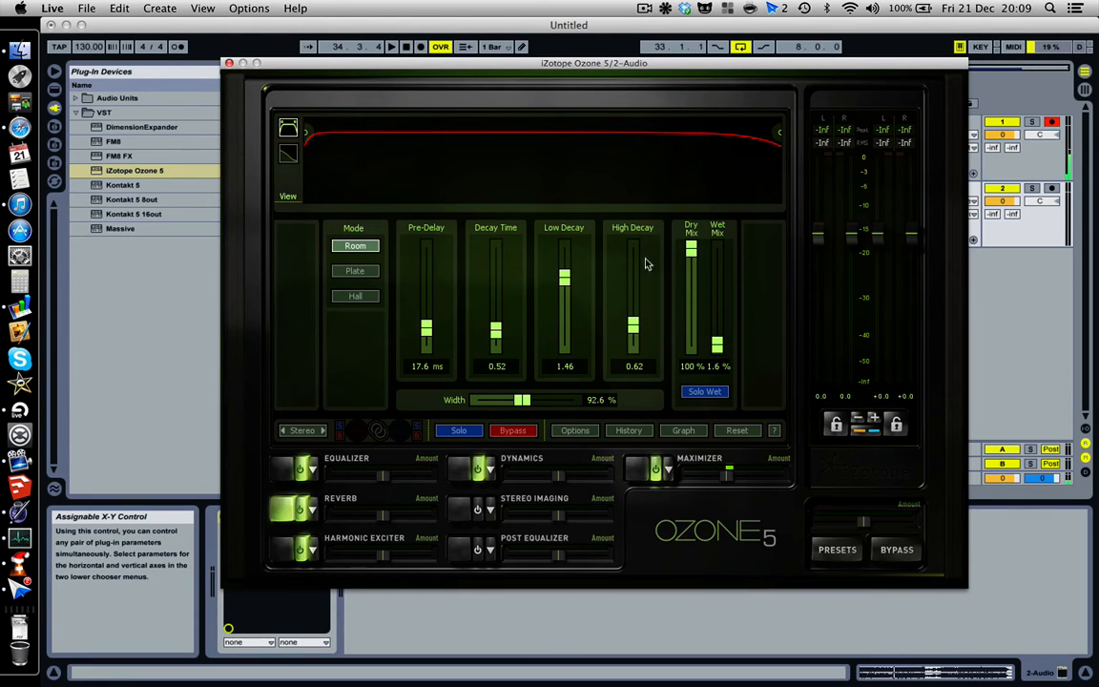
pyautogui.moveTo(524, 405); pyautogui.dragTo(499, 402)
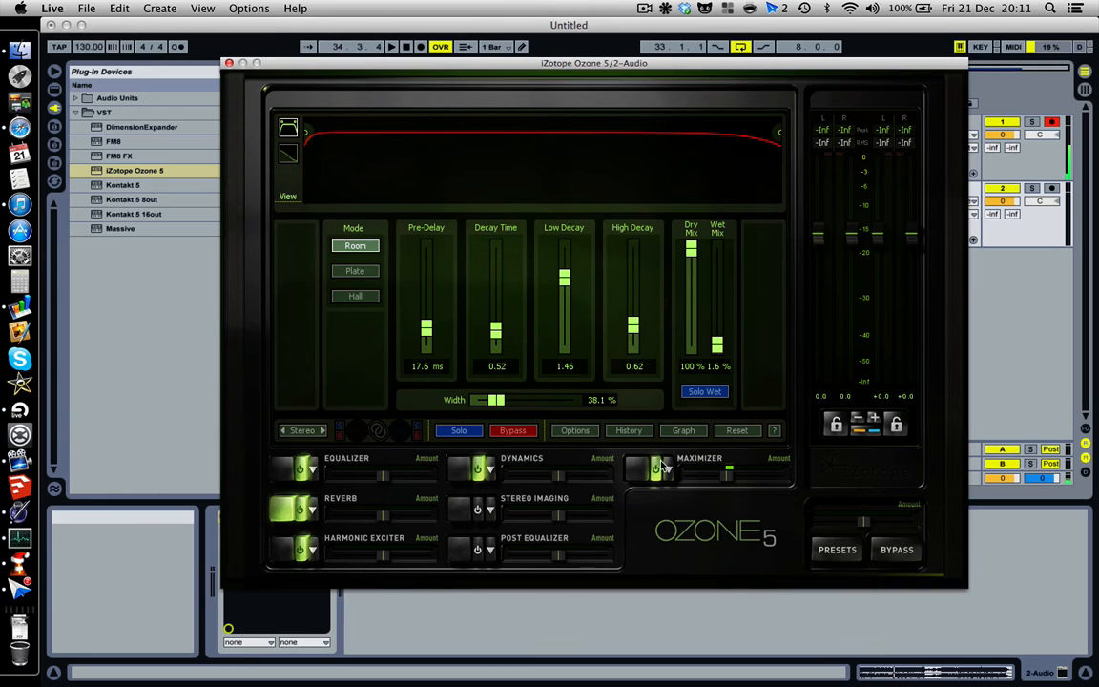
# - Load the Reverb's Thicken Dry Mix preset, with its Amount near minimum and the Wet Mix at 22.7%
pyautogui.click(635, 469)
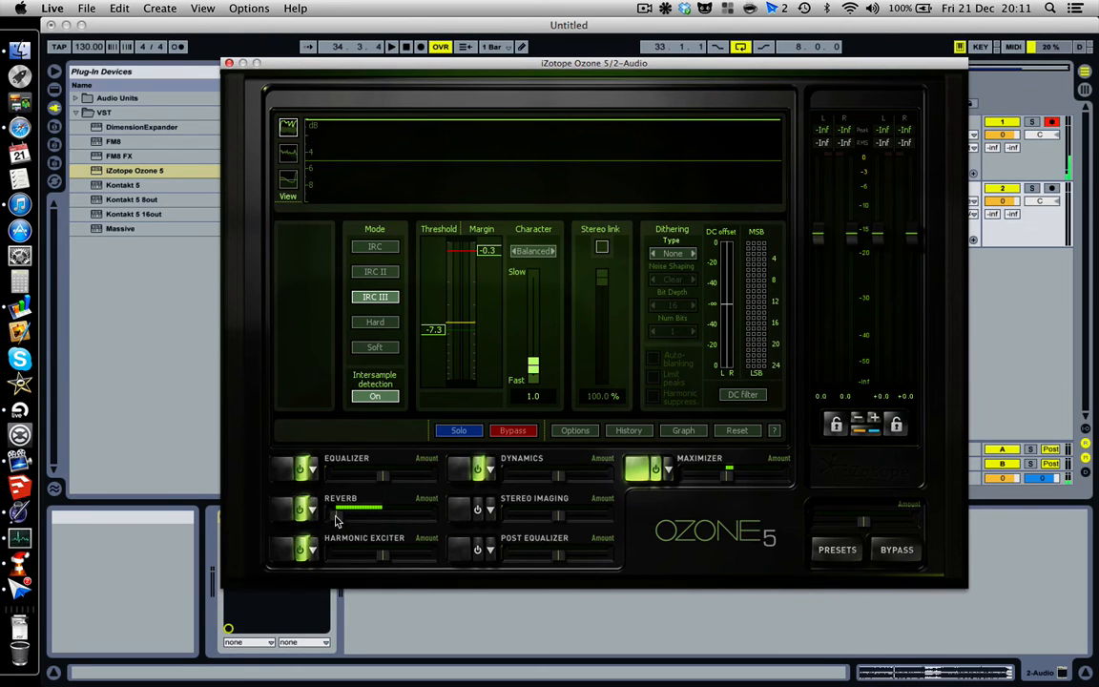
pyautogui.click(298, 509)
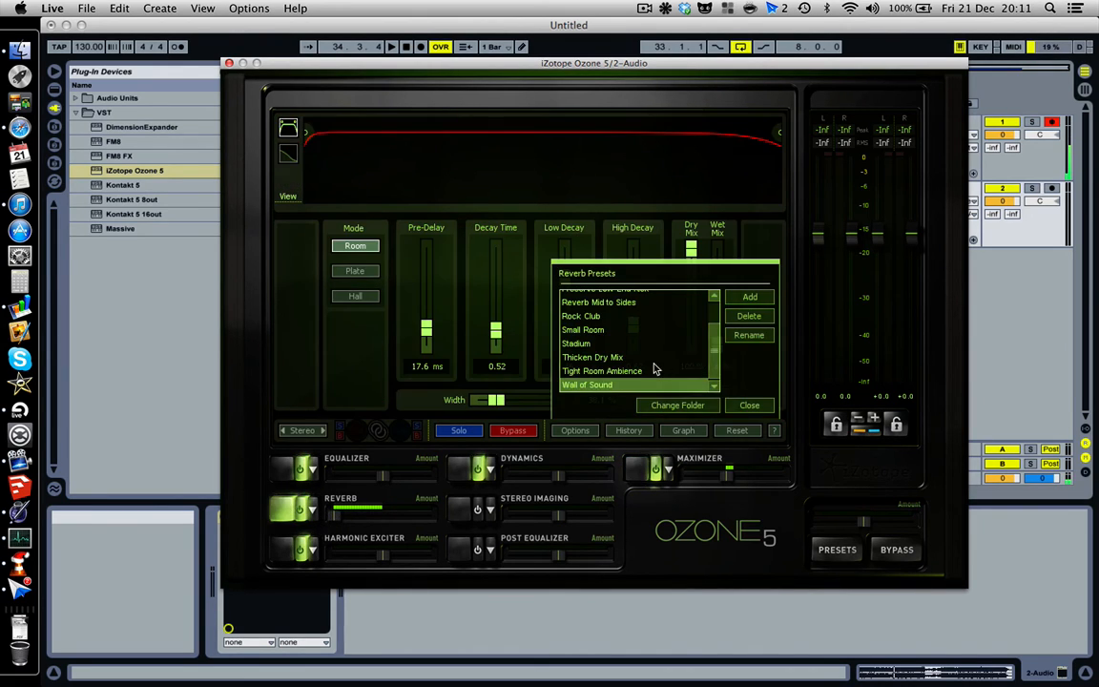
pyautogui.click(630, 358)
pyautogui.click(749, 405)
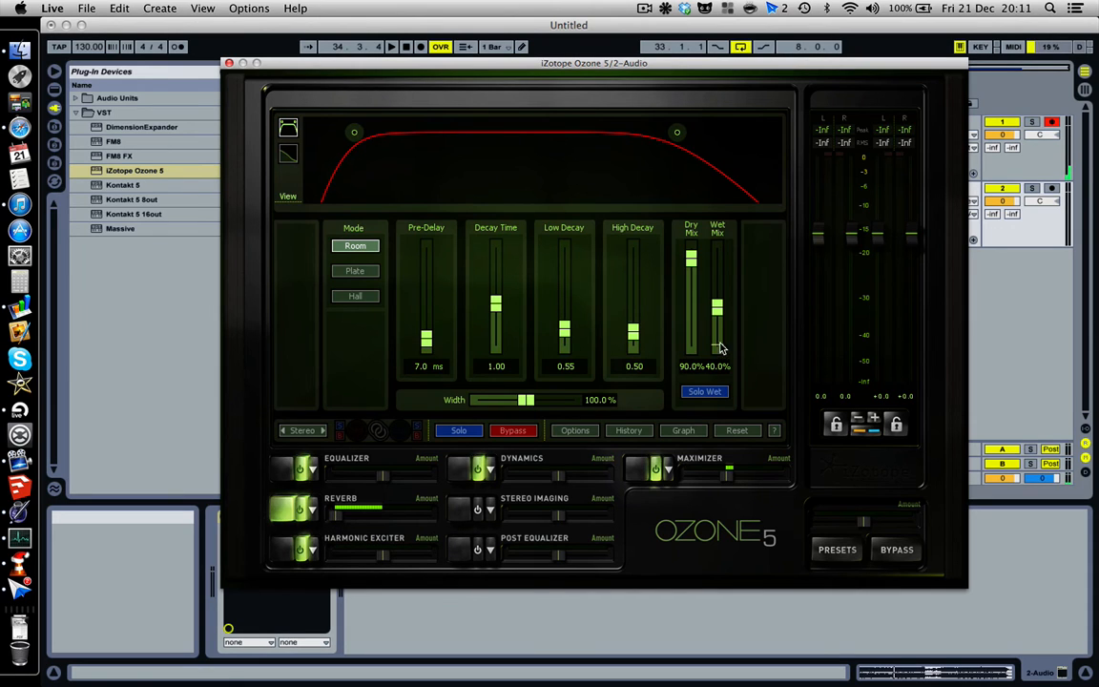
pyautogui.moveTo(720, 348)
pyautogui.mouseDown()
pyautogui.moveTo(725, 358)
pyautogui.moveTo(718, 325)
pyautogui.mouseUp()
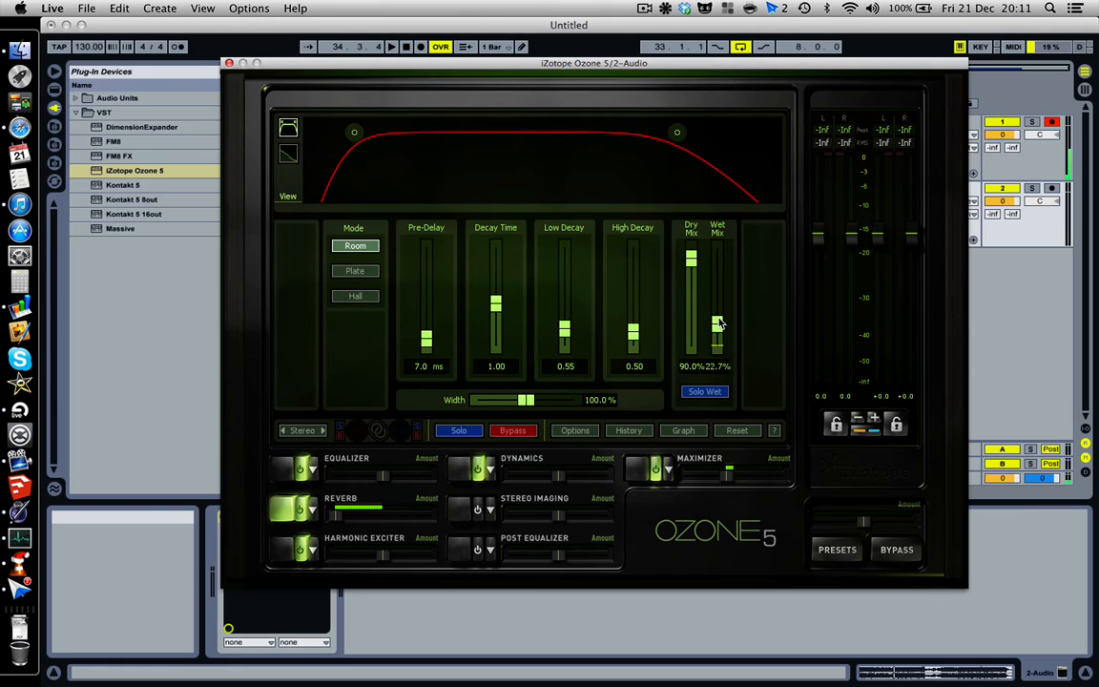
pyautogui.click(444, 432)
# - Look through the Harmonic Exciter's preset list without loading a preset
pyautogui.click(281, 556)
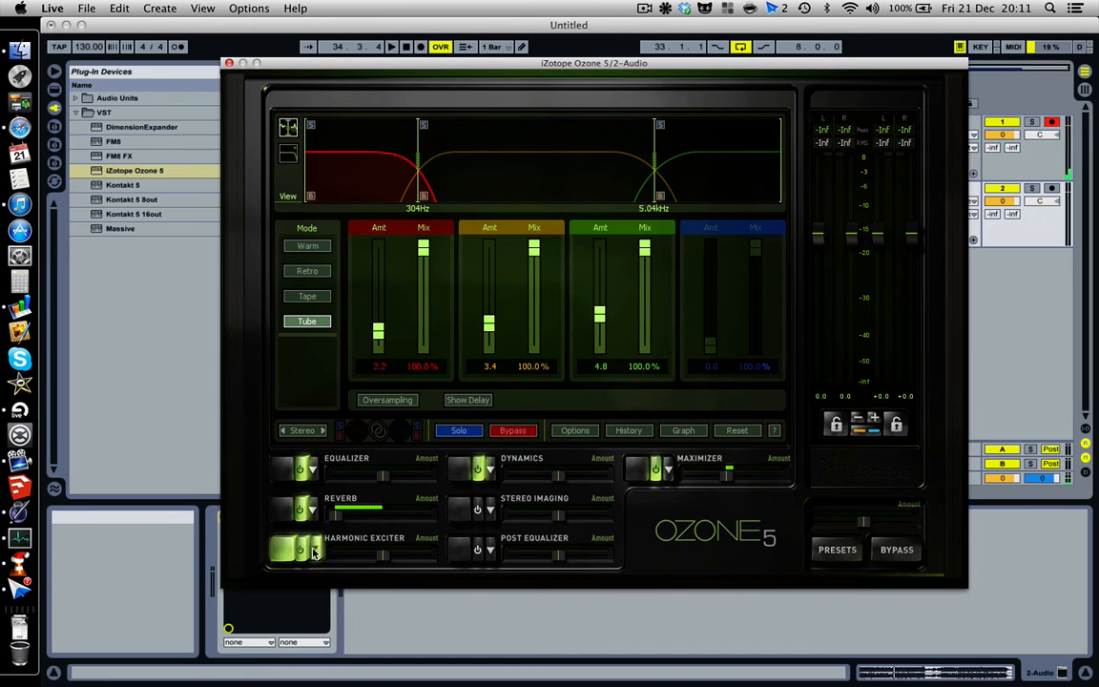
pyautogui.click(314, 551)
pyautogui.scroll(-5, 653, 370)
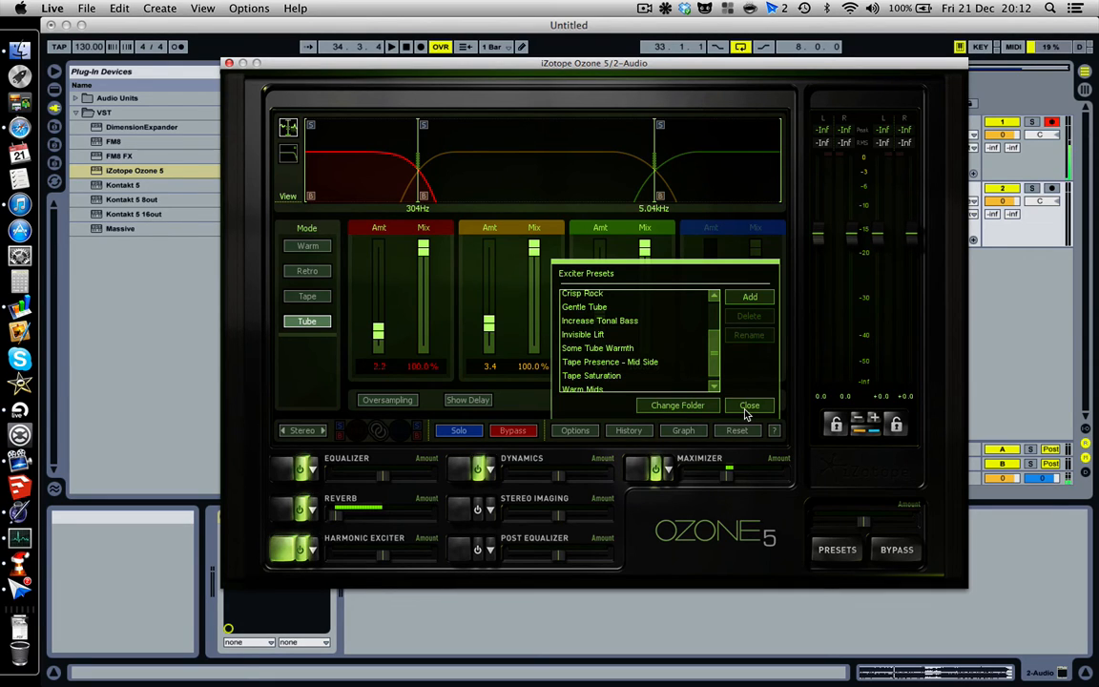
pyautogui.scroll(4, 663, 365)
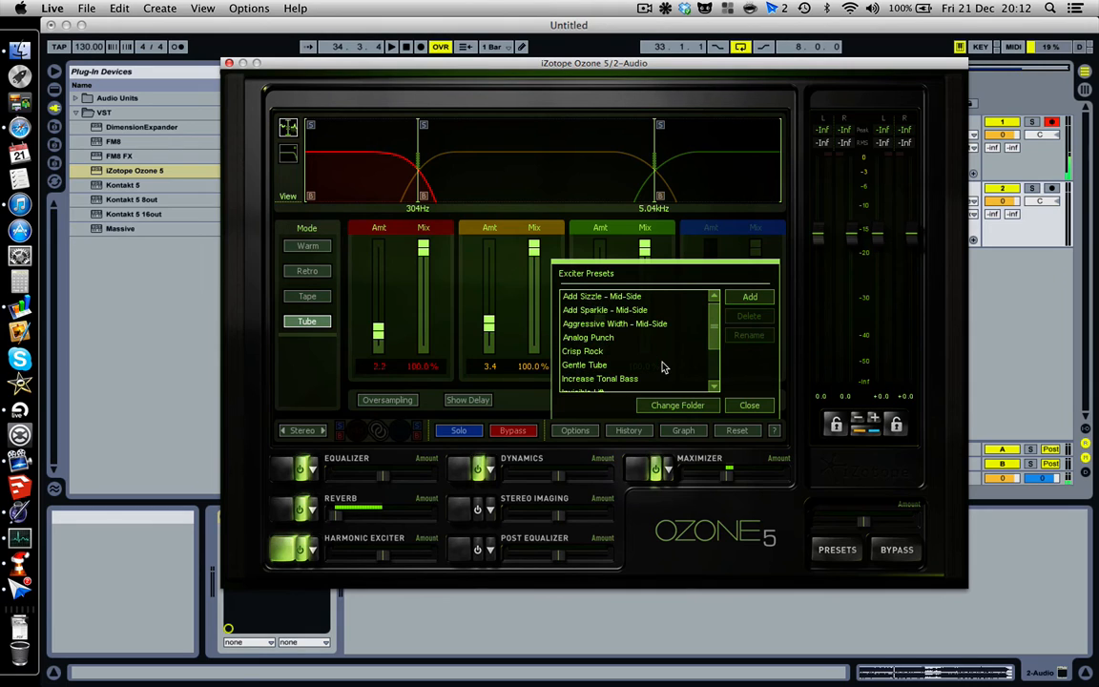
pyautogui.click(749, 405)
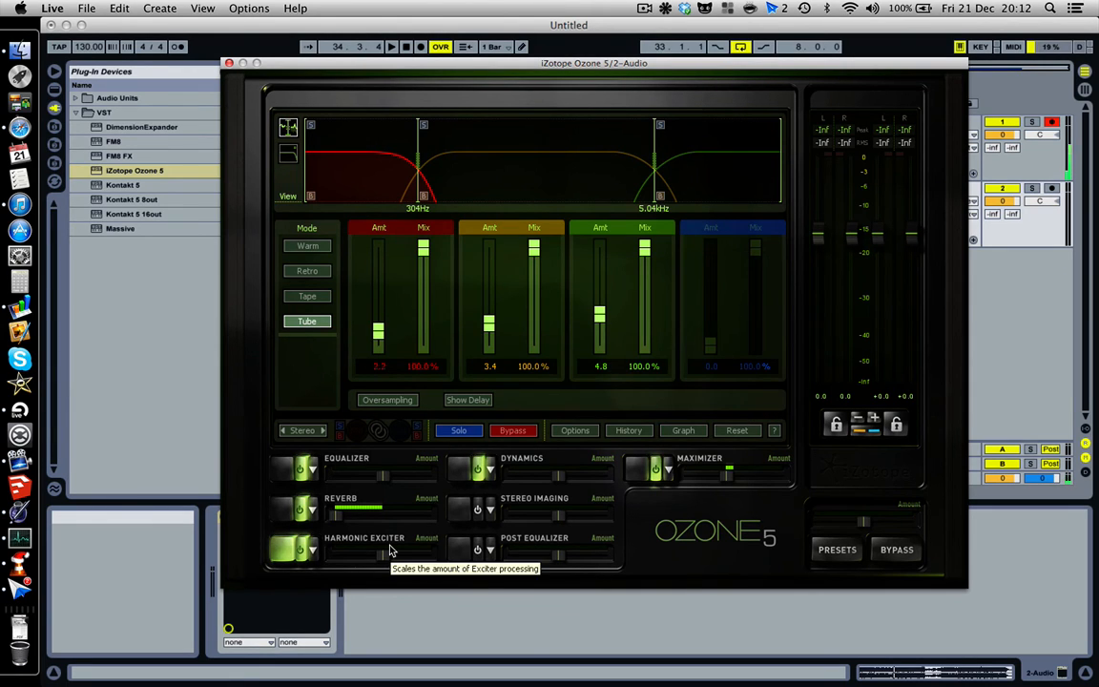
# - Set the Harmonic Exciter's Amount slightly above centre and its band crossovers to 241 Hz and 2.18 kHz
pyautogui.moveTo(383, 554); pyautogui.dragTo(408, 577)
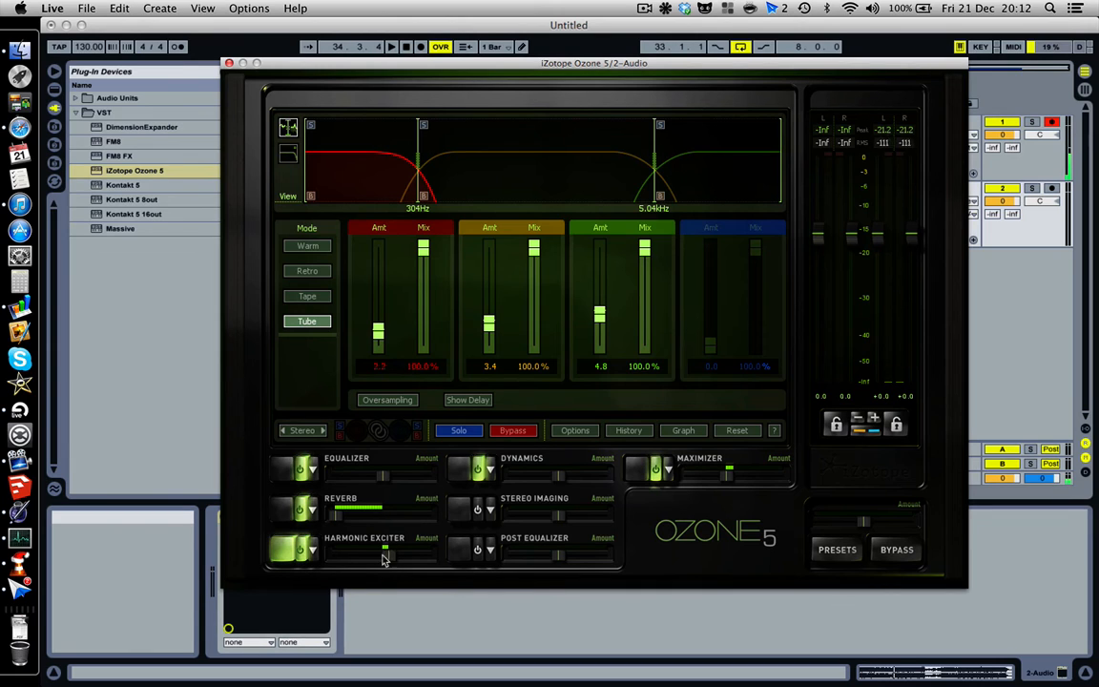
pyautogui.moveTo(387, 557)
pyautogui.mouseDown()
pyautogui.moveTo(363, 564)
pyautogui.moveTo(388, 556)
pyautogui.mouseUp()
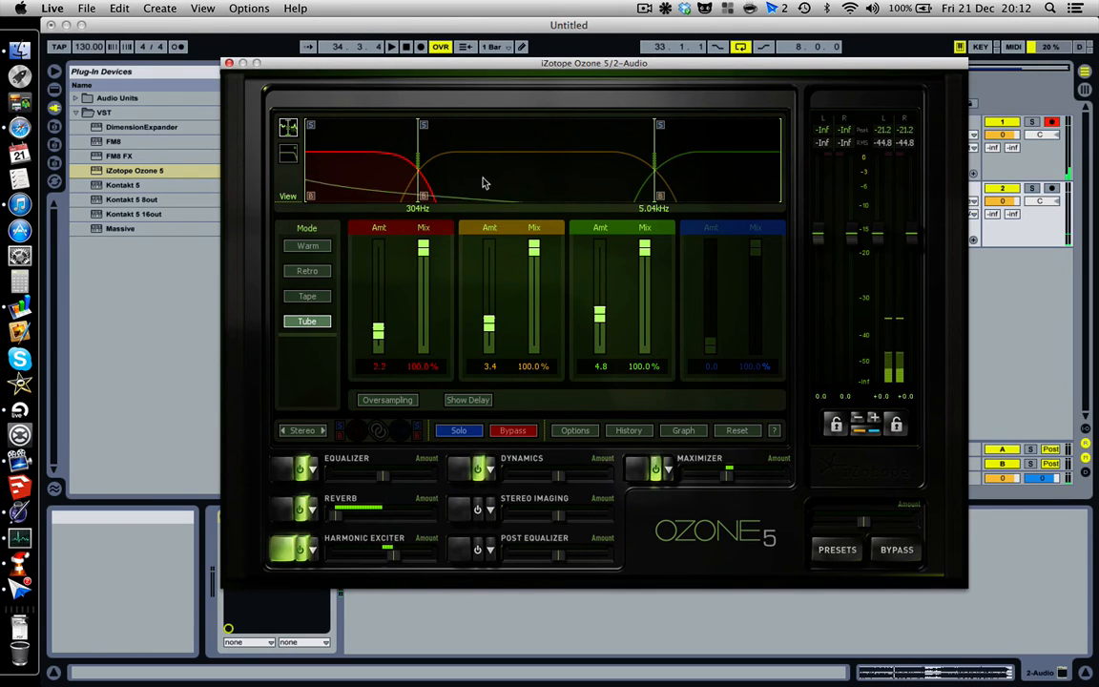
pyautogui.moveTo(423, 162)
pyautogui.mouseDown()
pyautogui.moveTo(482, 172)
pyautogui.moveTo(458, 186)
pyautogui.moveTo(443, 158)
pyautogui.moveTo(406, 150)
pyautogui.mouseUp()
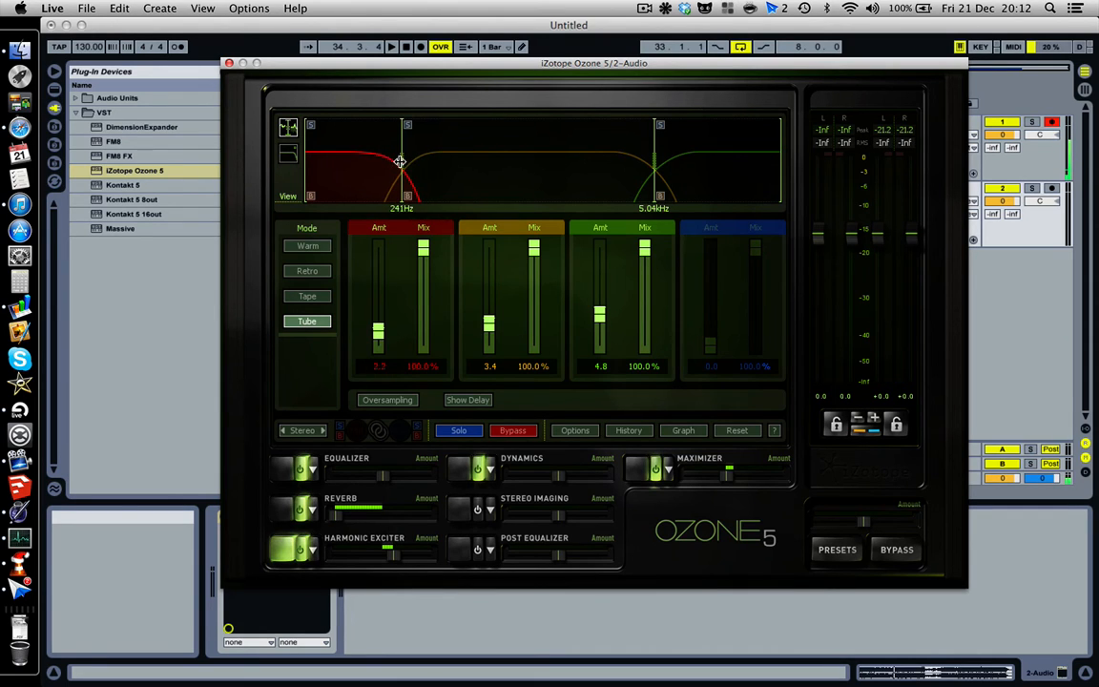
pyautogui.moveTo(658, 172)
pyautogui.mouseDown()
pyautogui.moveTo(587, 146)
pyautogui.moveTo(575, 191)
pyautogui.mouseUp()
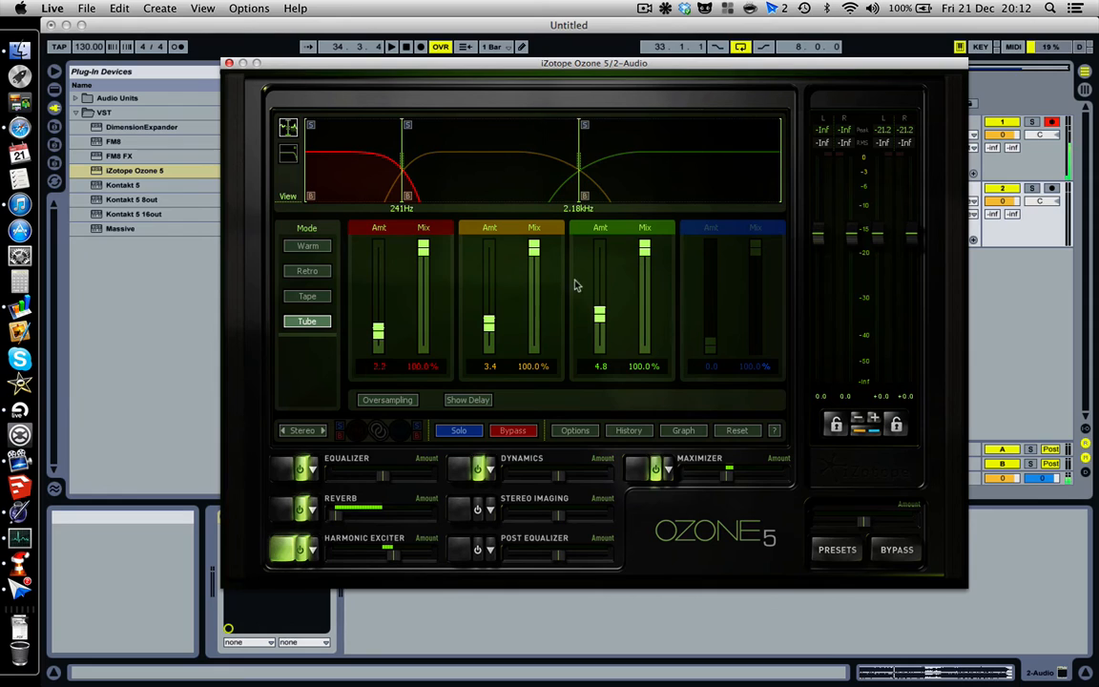
# - Try the Harmonic Exciter's Warm and Retro modes and settle on Tape mode
pyautogui.click(313, 248)
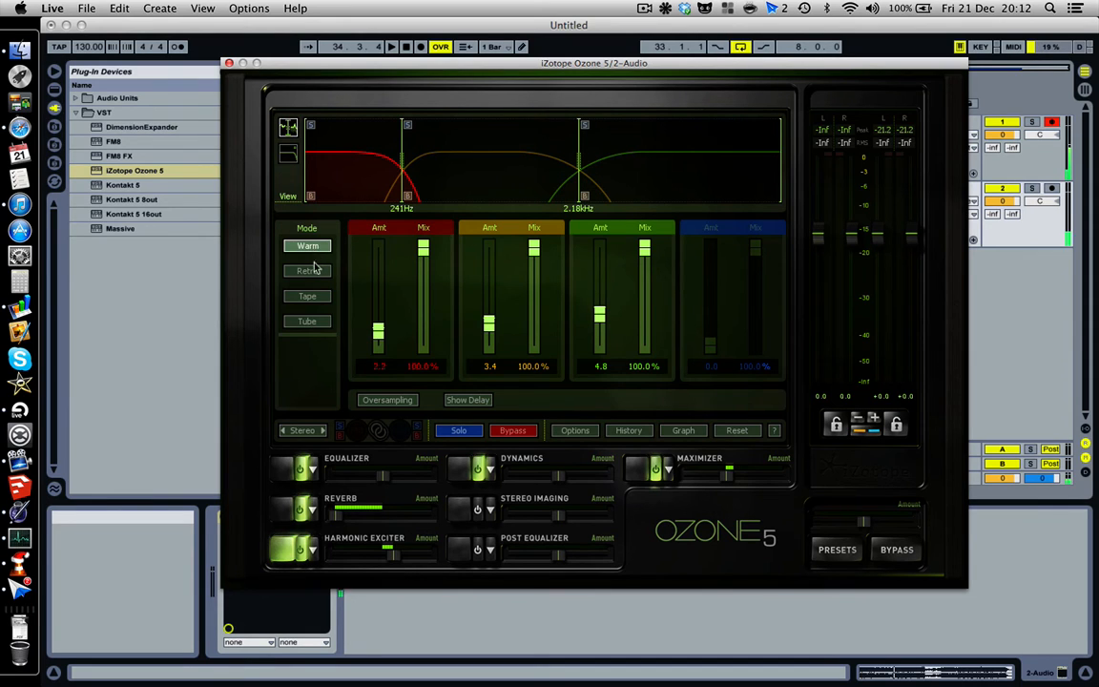
pyautogui.click(315, 274)
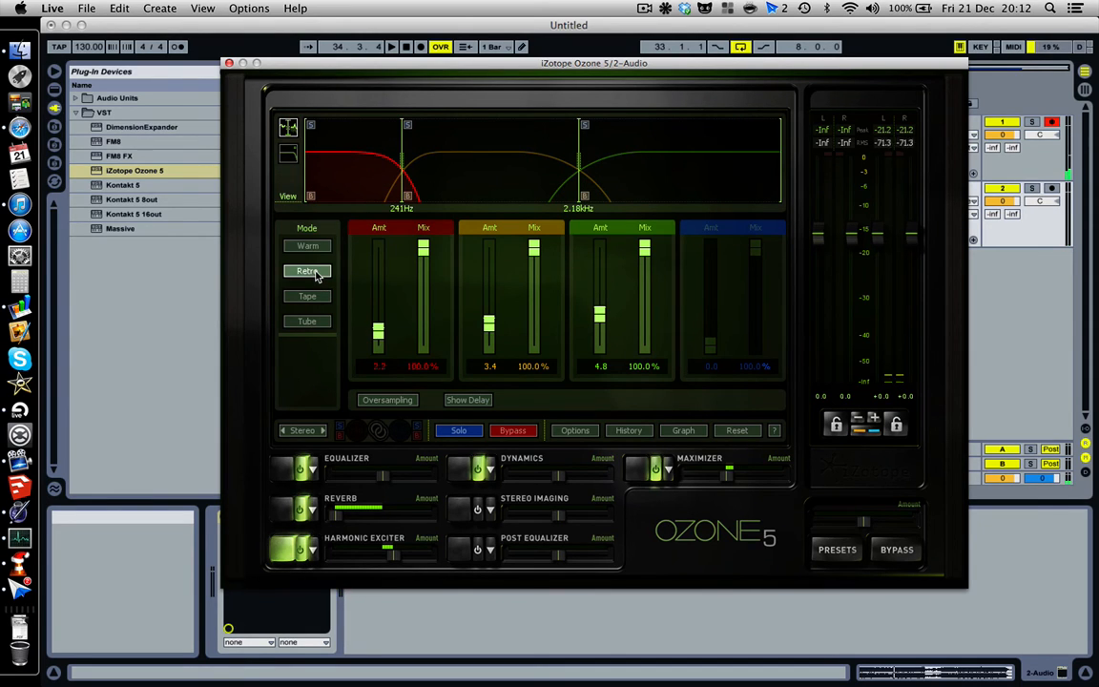
pyautogui.click(310, 297)
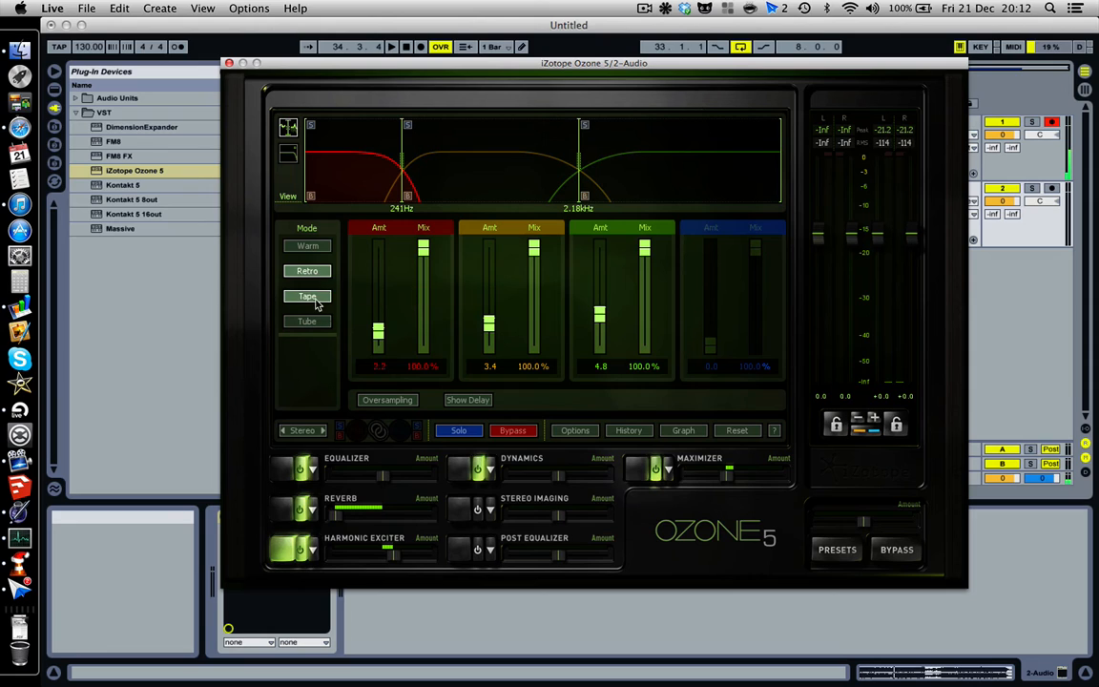
pyautogui.click(315, 248)
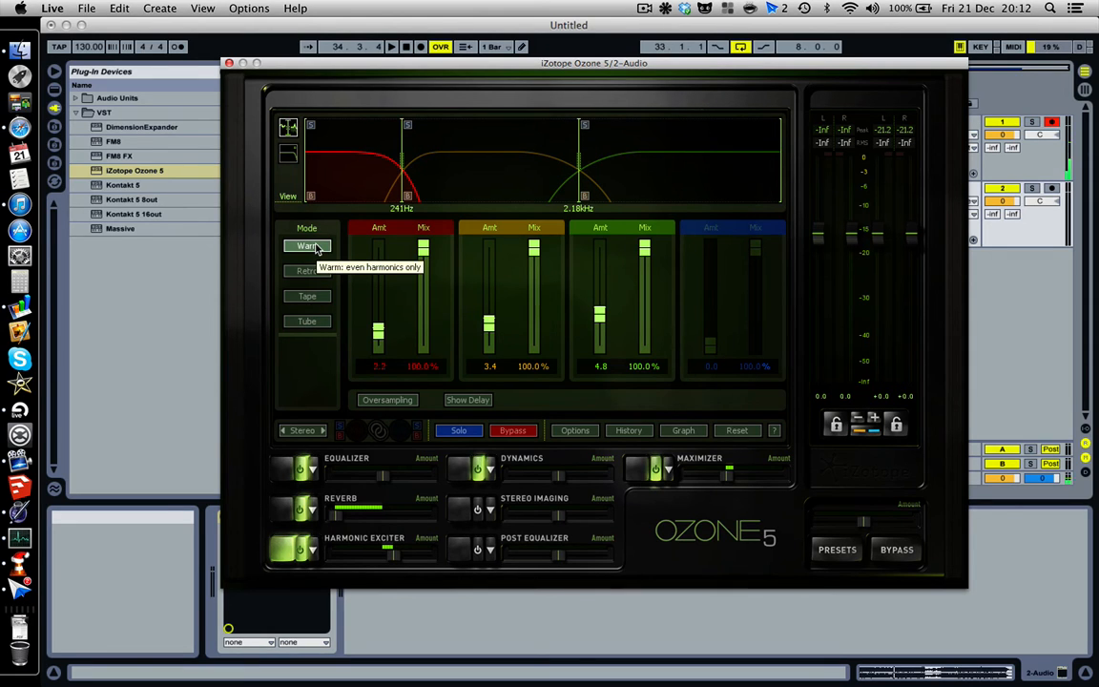
pyautogui.click(305, 297)
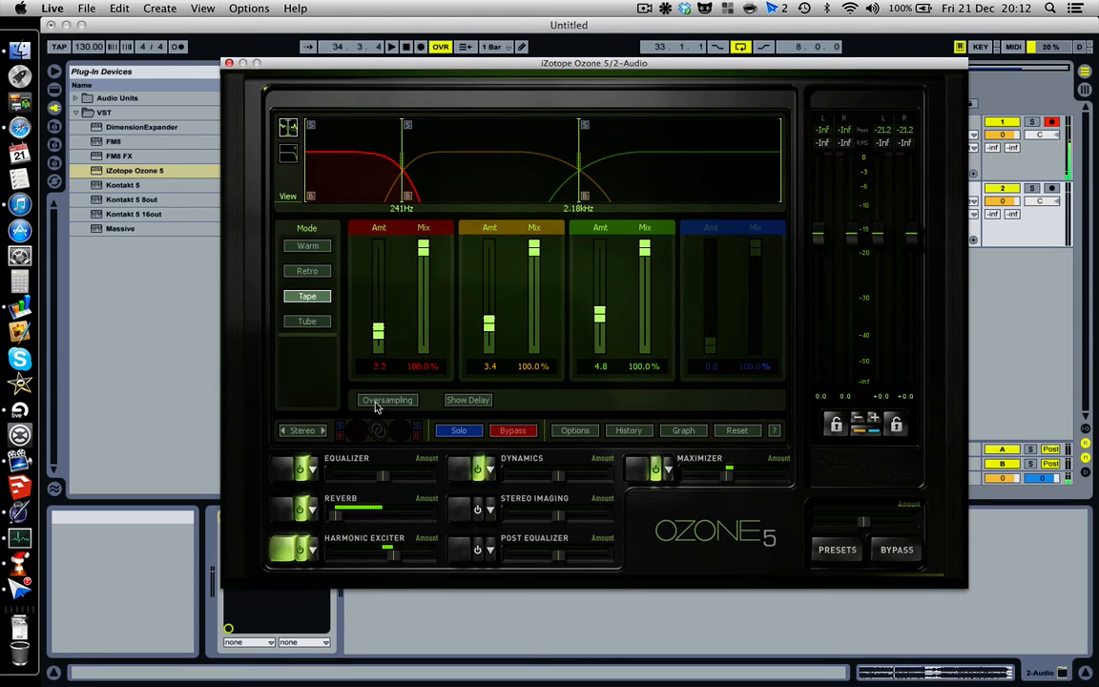
# - Set the Harmonic Exciter's Amount well above centre and the Dynamics Amount slightly above centre
pyautogui.moveTo(395, 551); pyautogui.dragTo(497, 559)
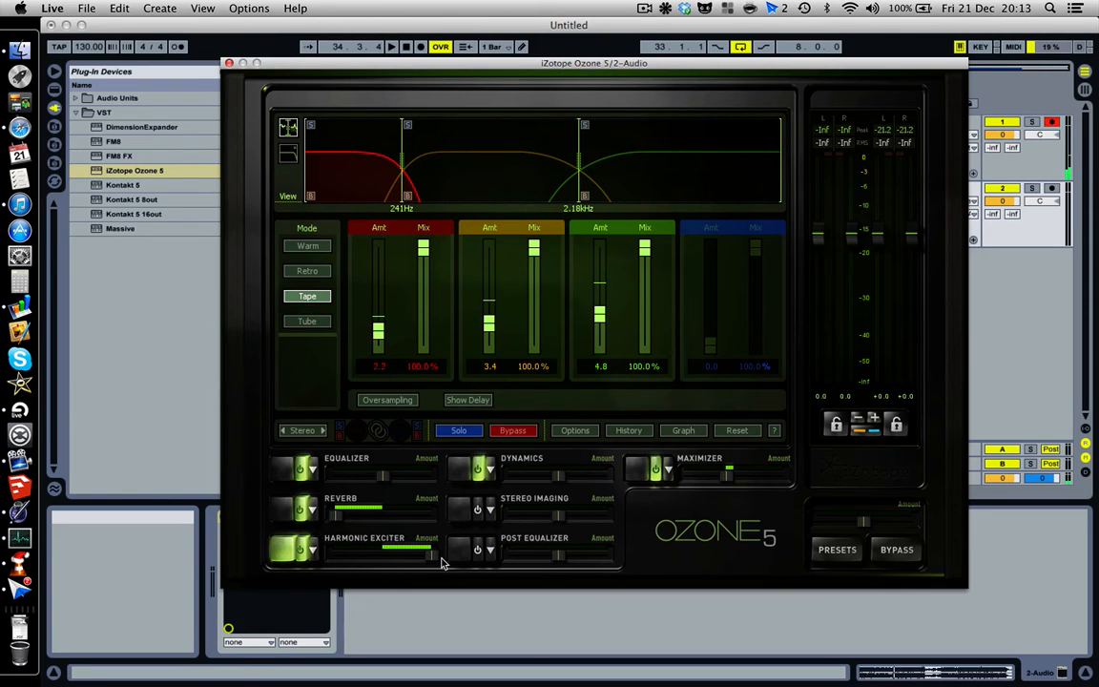
pyautogui.moveTo(441, 564); pyautogui.dragTo(406, 562)
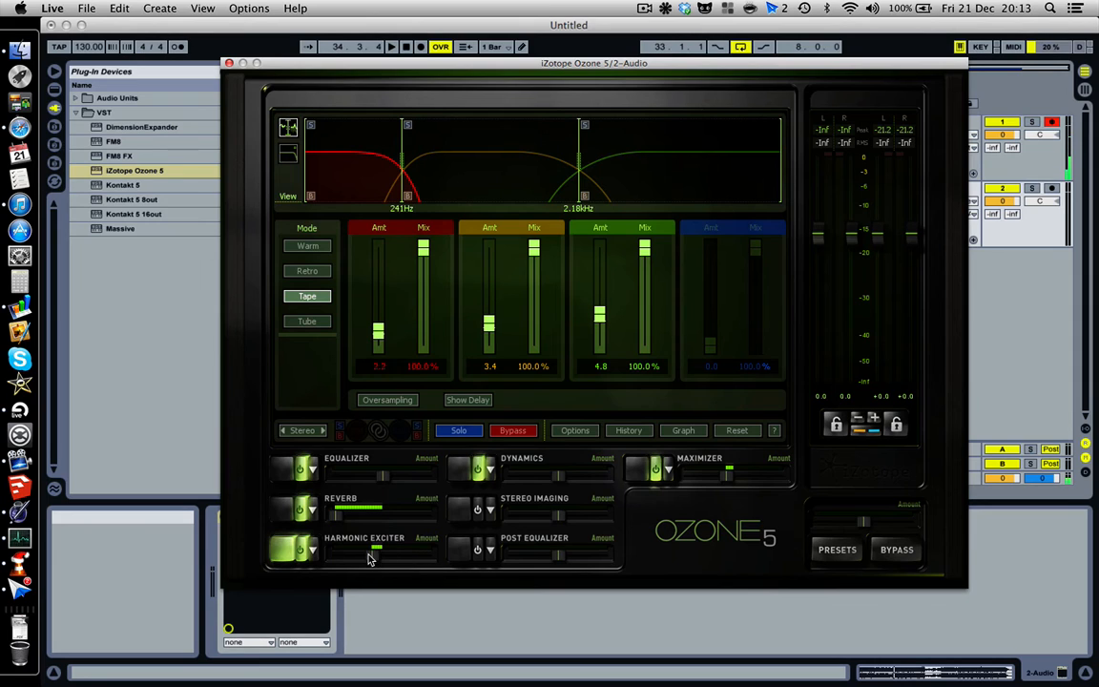
pyautogui.moveTo(401, 571); pyautogui.dragTo(415, 567)
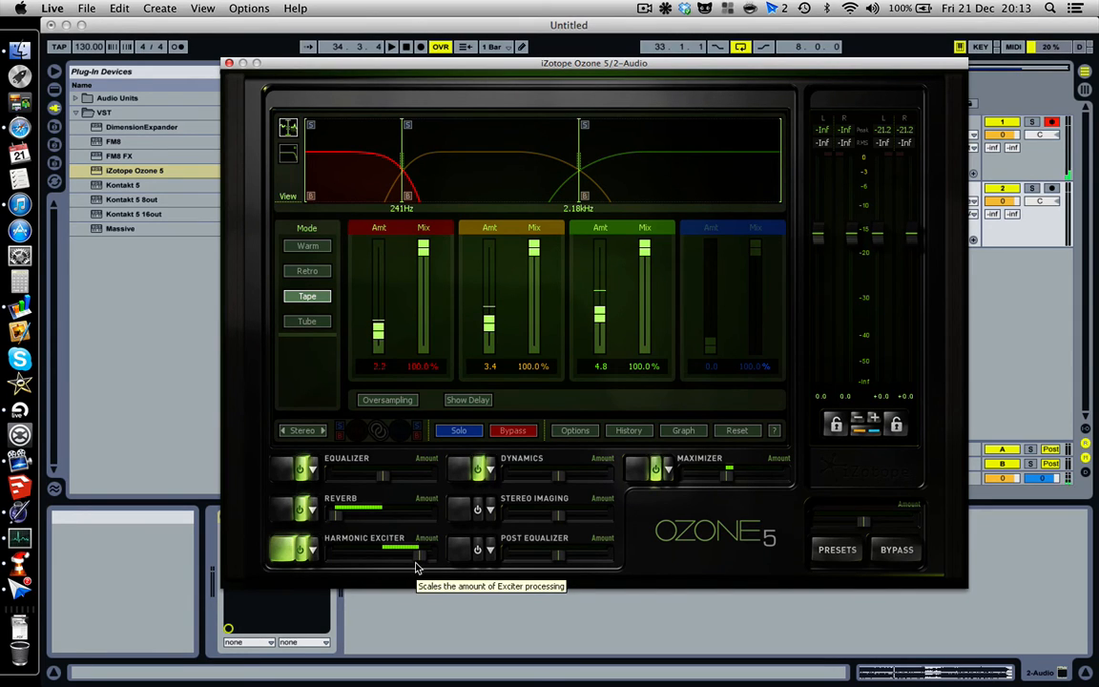
pyautogui.click(459, 469)
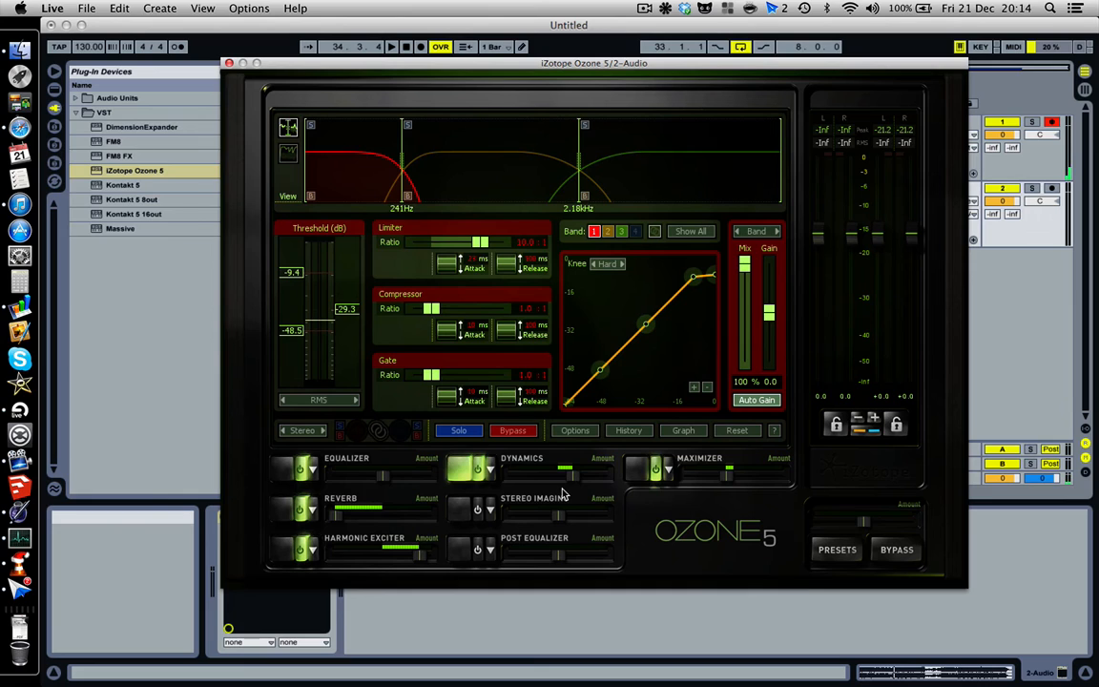
# - Set the Equalizer's Amount slightly below centre and move its band 3 node to 647 Hz at -0.1 dB
pyautogui.click(278, 472)
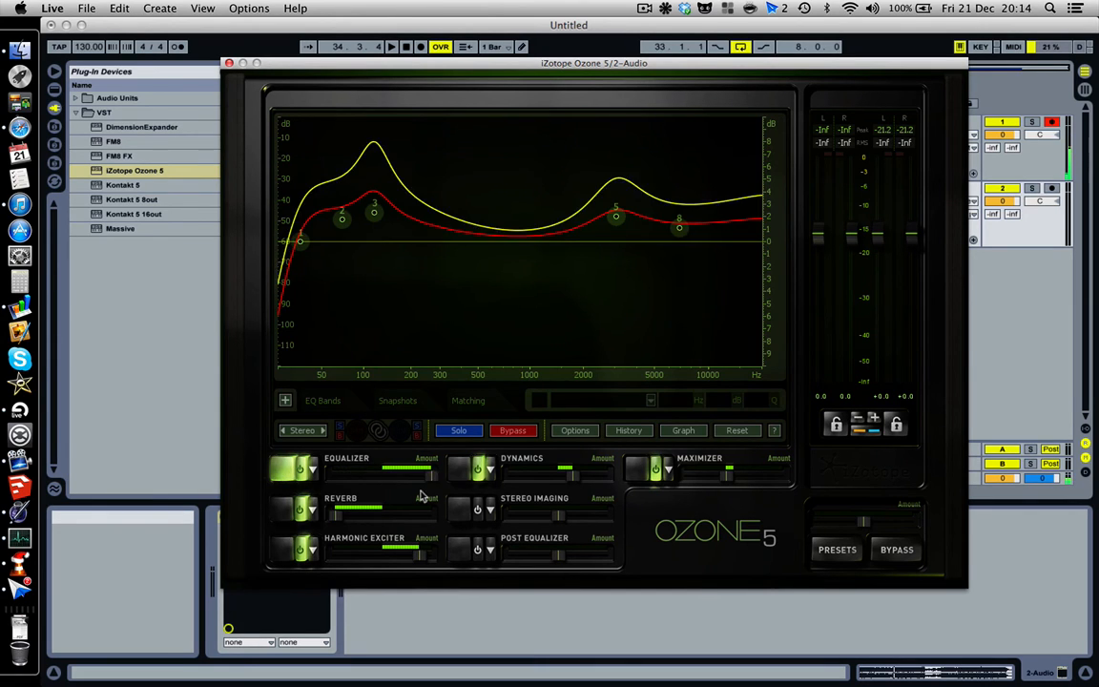
pyautogui.moveTo(345, 482); pyautogui.dragTo(370, 496)
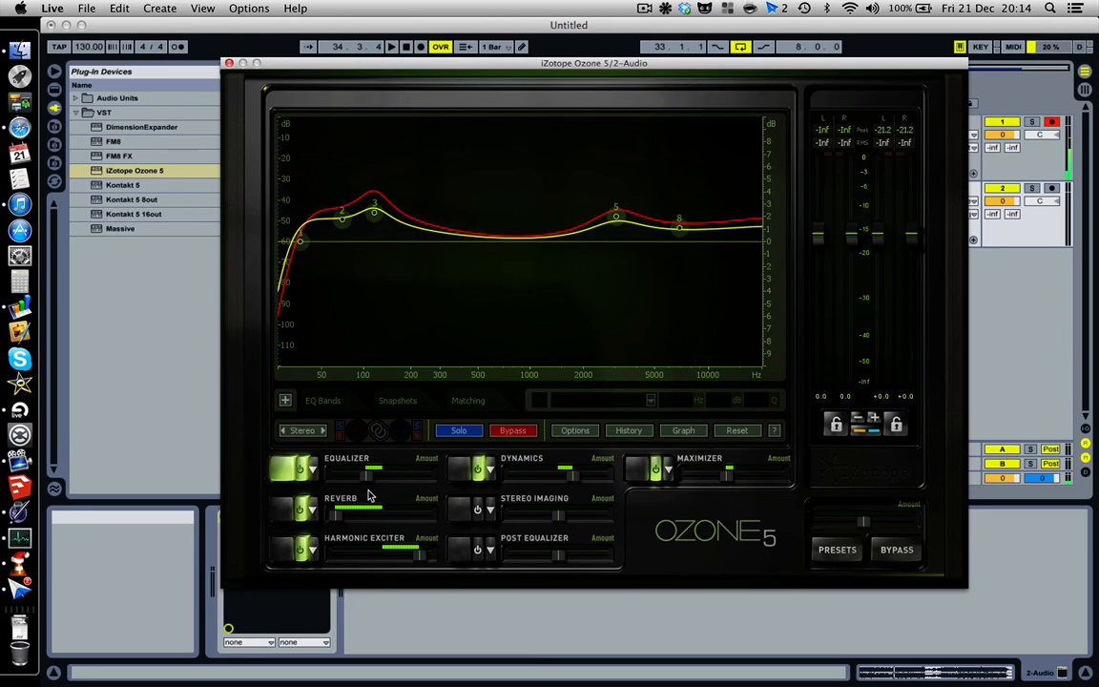
pyautogui.moveTo(375, 209); pyautogui.dragTo(496, 242)
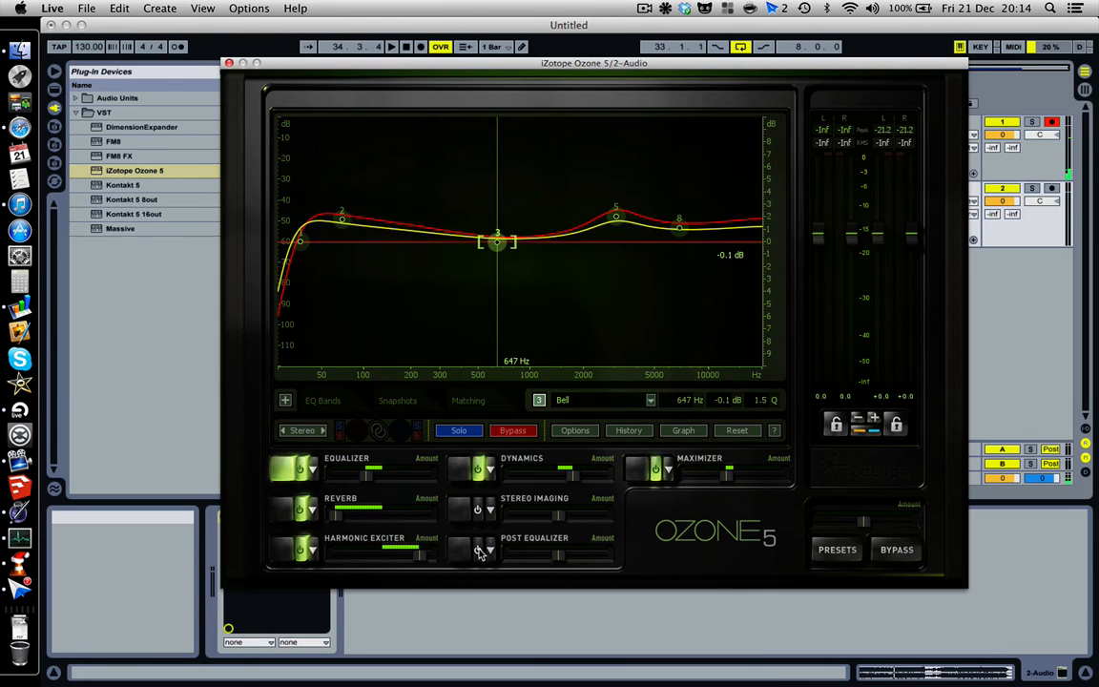
# - Load the Wide Spread preset in the Stereo Imaging module and set the Band 2 Width to -17.2%
pyautogui.click(464, 509)
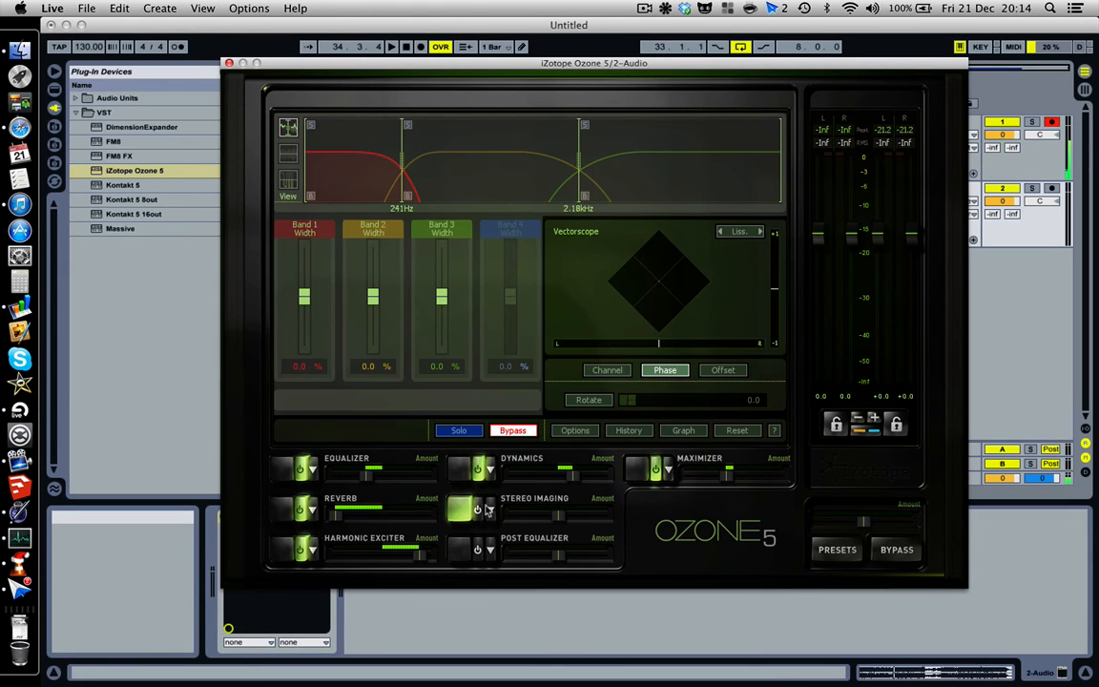
pyautogui.click(491, 511)
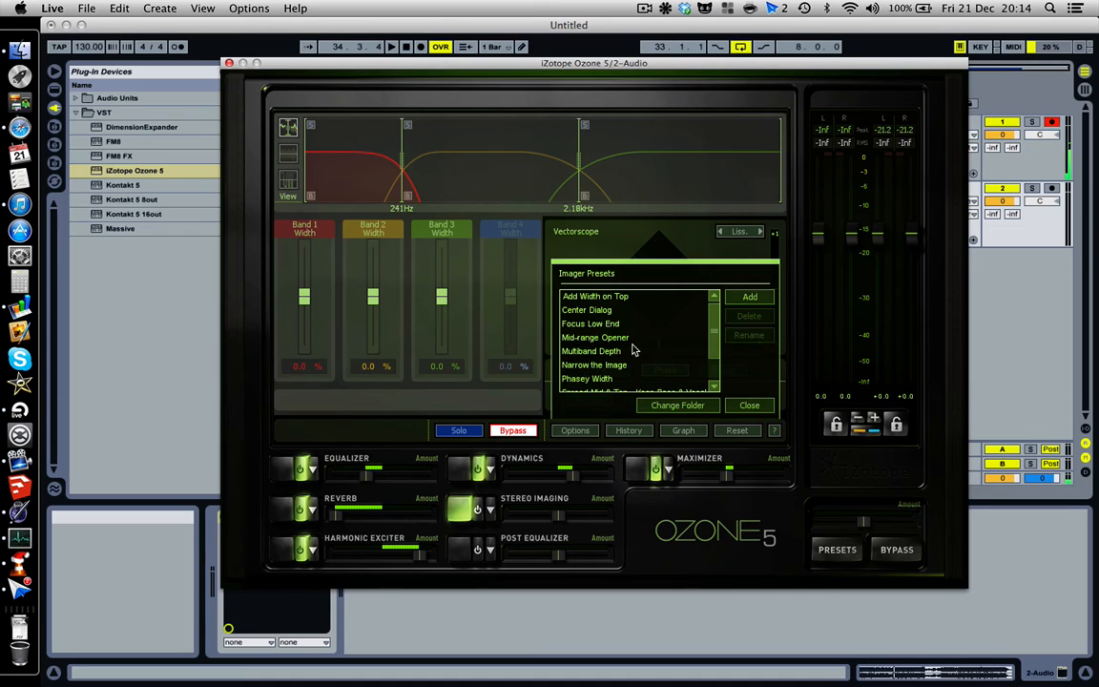
pyautogui.scroll(-1, 633, 351)
pyautogui.scroll(-1, 633, 351)
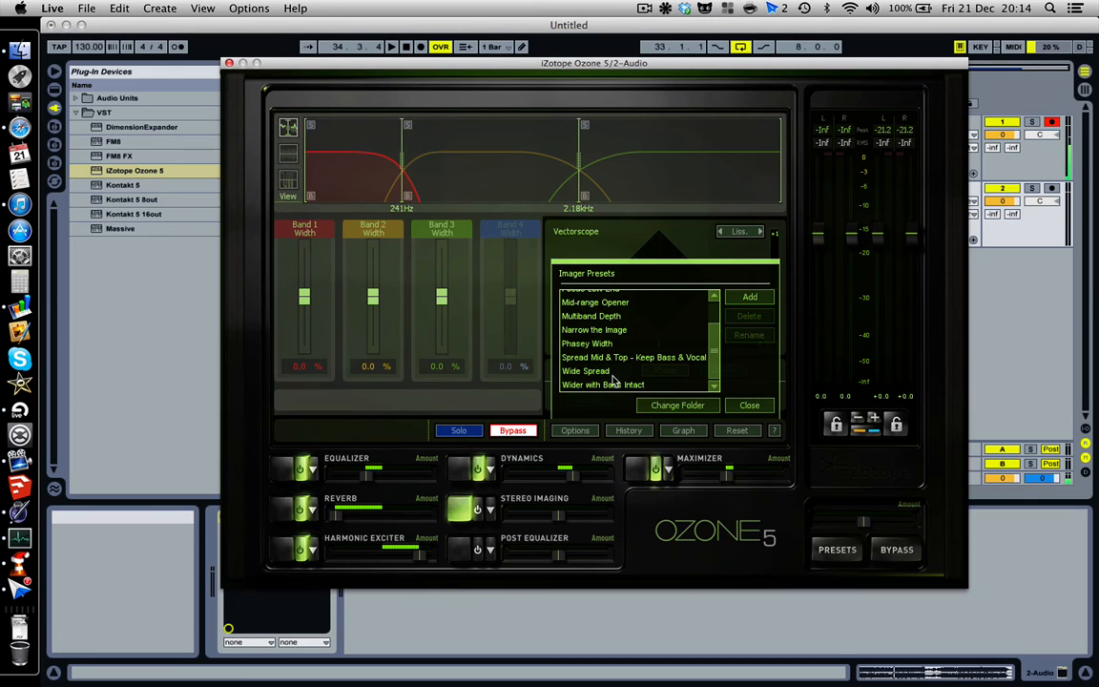
pyautogui.click(611, 371)
pyautogui.click(749, 404)
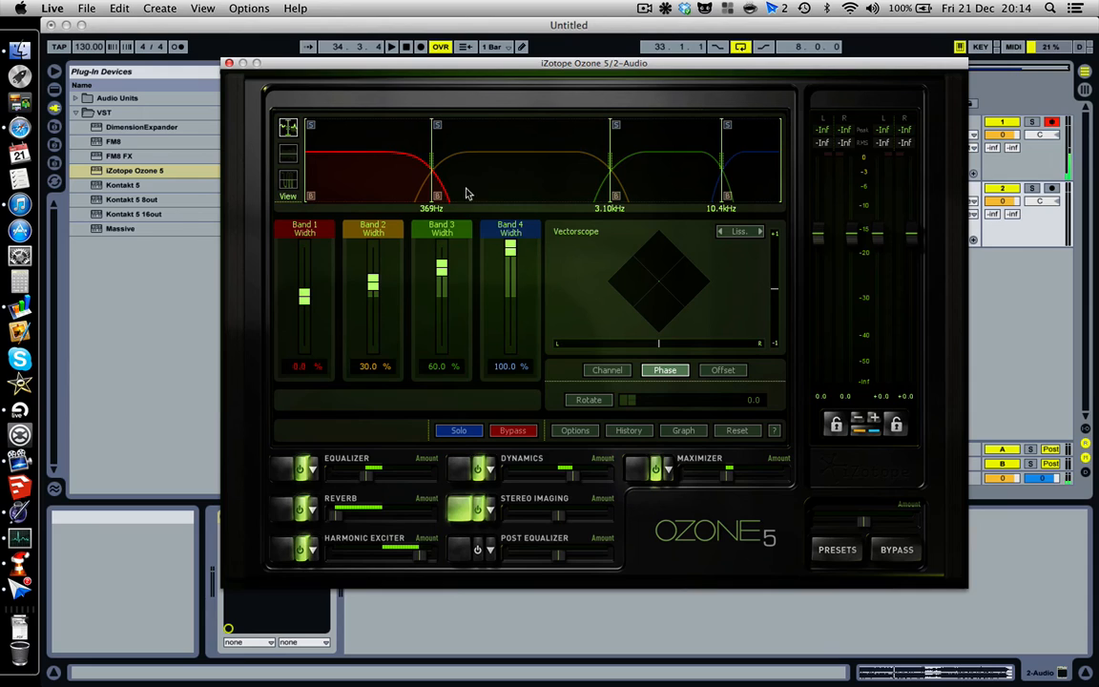
pyautogui.moveTo(373, 283)
pyautogui.mouseDown()
pyautogui.moveTo(377, 328)
pyautogui.moveTo(373, 307)
pyautogui.mouseUp()
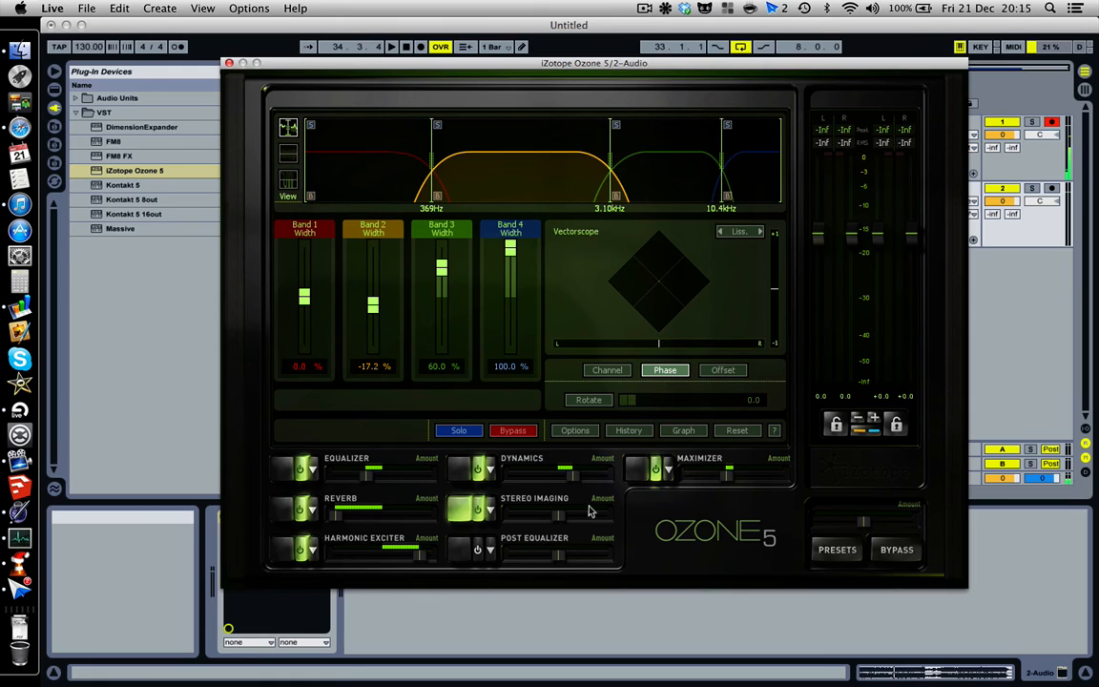
pyautogui.click(645, 8)
pyautogui.click(645, 8)
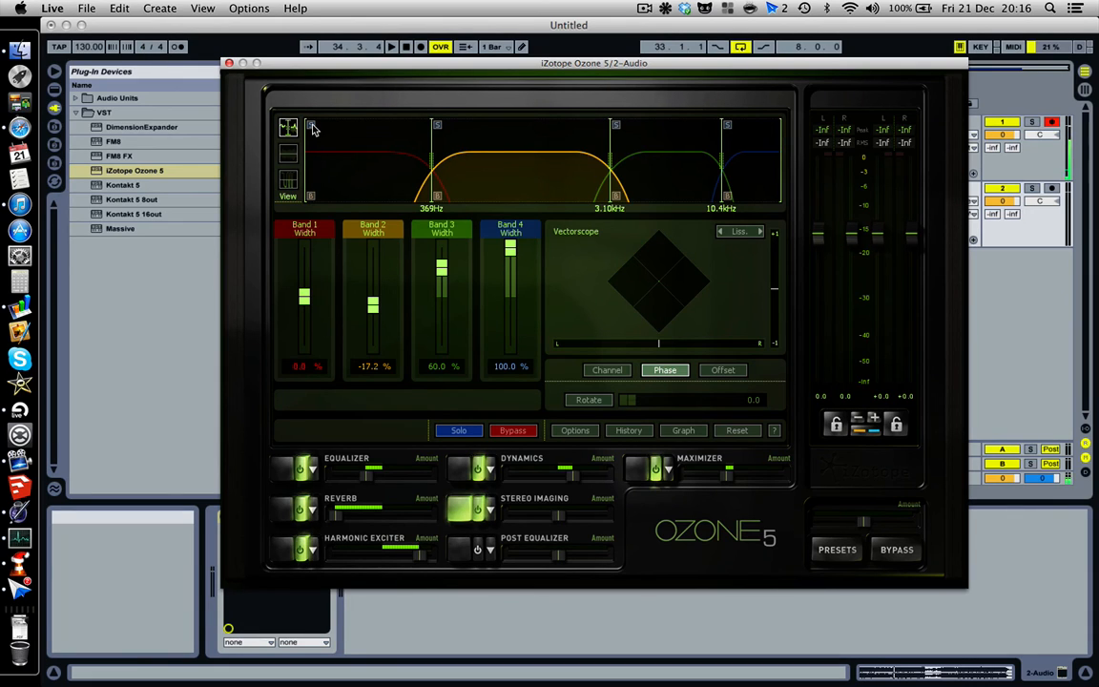
# - Enable phase rotation in the Stereo Imaging module
pyautogui.click(586, 407)
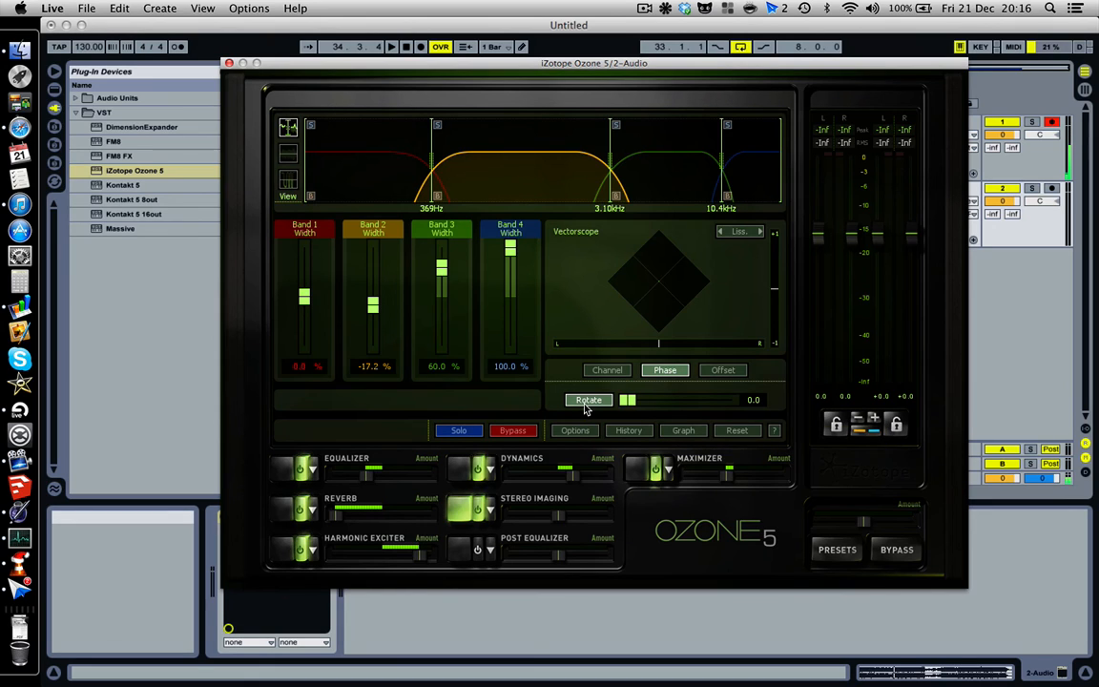
# - Turn off phase rotation in the Stereo Imaging module
pyautogui.click(586, 407)
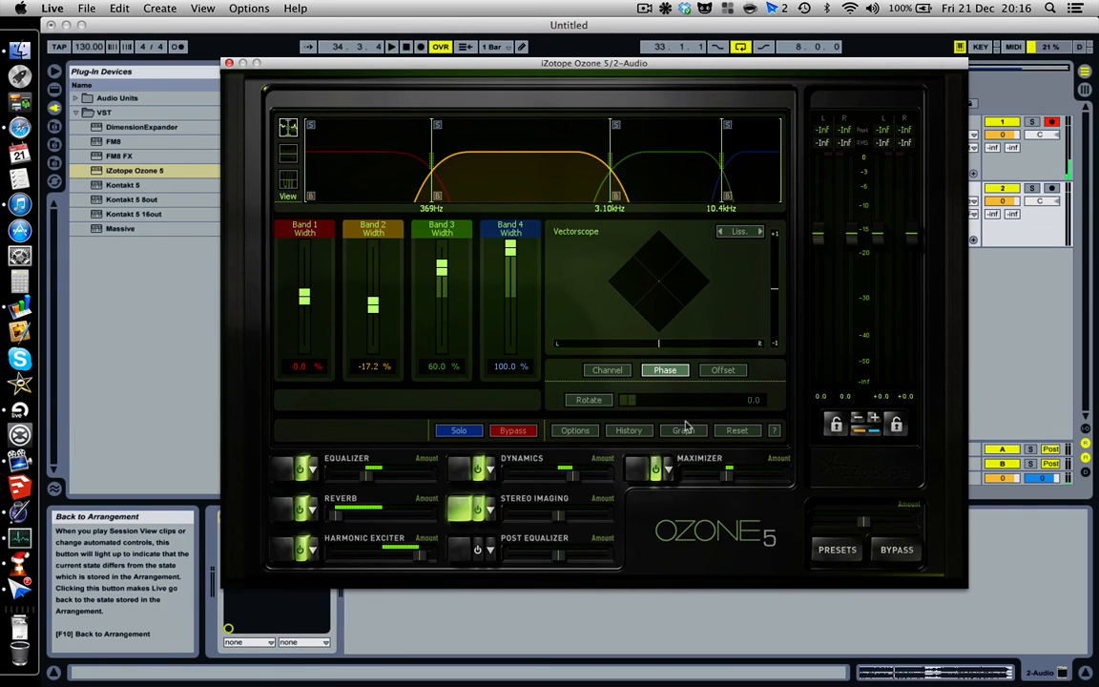
# - Examine Ozone's option pages, from I/O, EQ, Reverb and Exciter settings to Imager, Dynamics, Maximizer, General and Spectrum
pyautogui.click(577, 434)
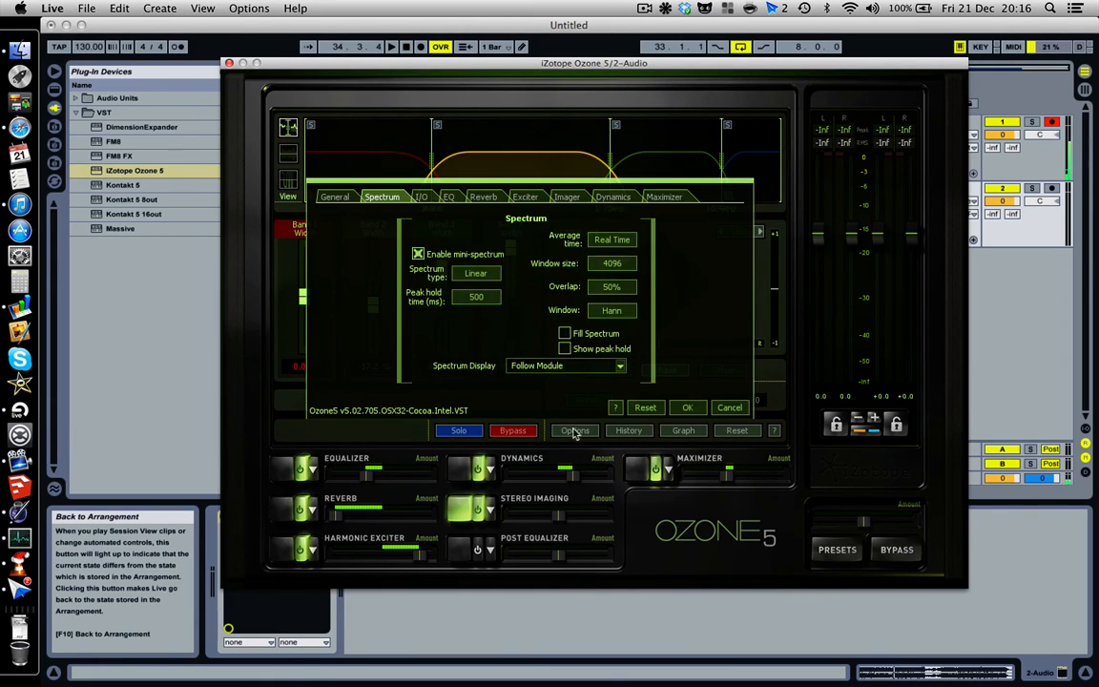
pyautogui.click(420, 197)
pyautogui.click(447, 197)
pyautogui.click(485, 197)
pyautogui.click(525, 196)
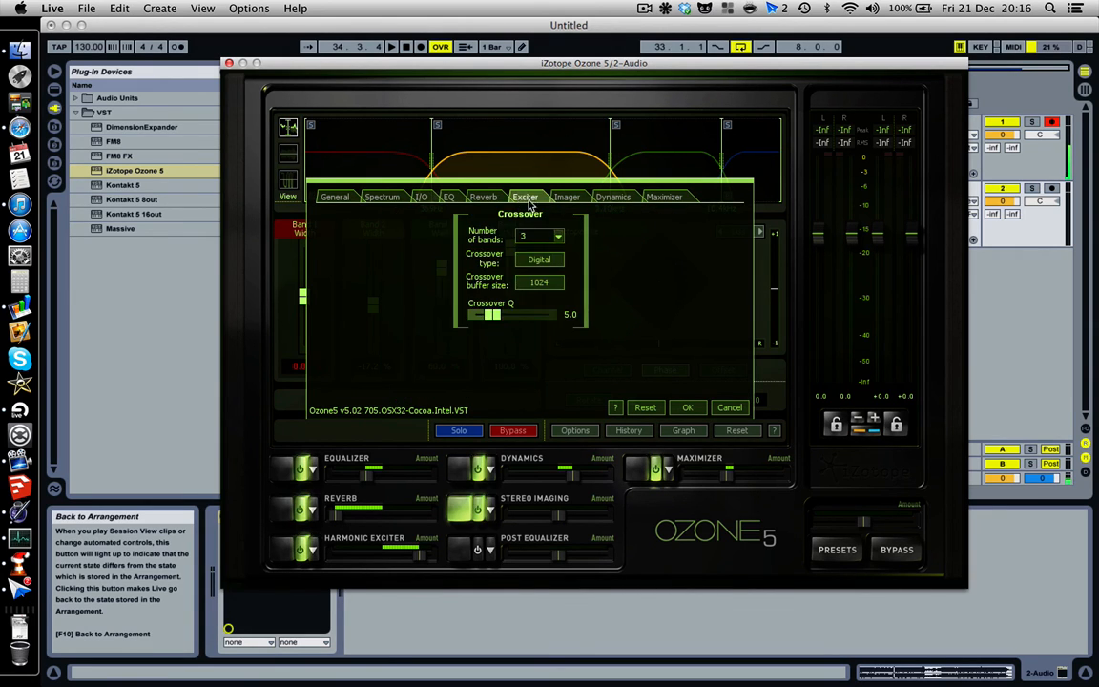
pyautogui.click(567, 196)
pyautogui.click(613, 197)
pyautogui.click(664, 196)
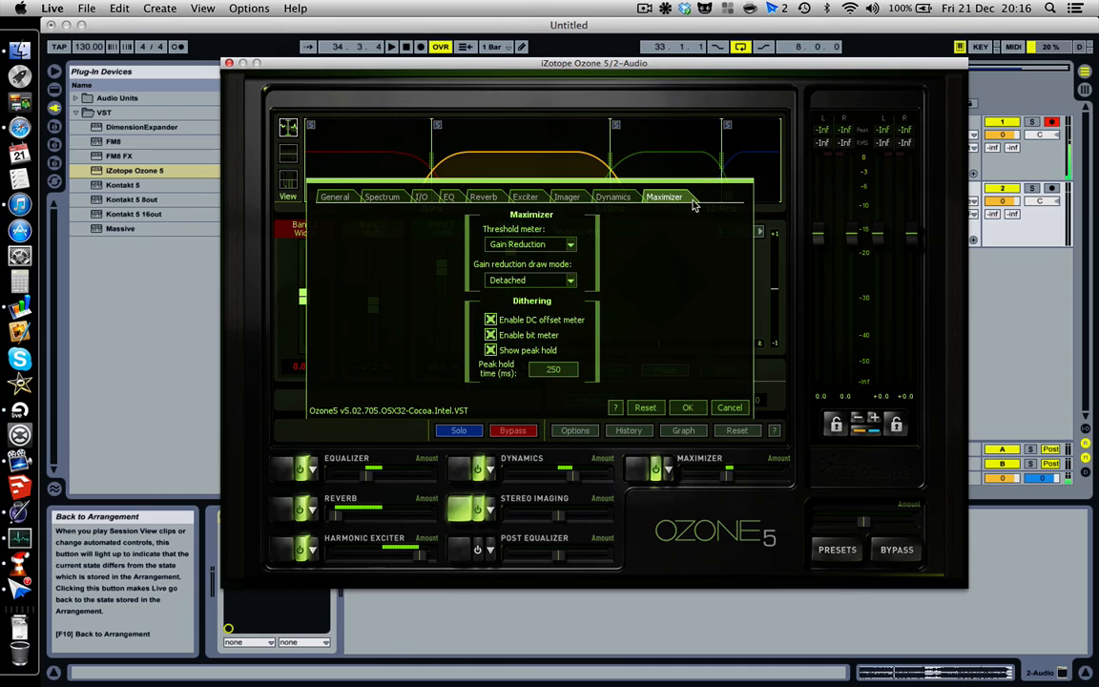
pyautogui.click(349, 196)
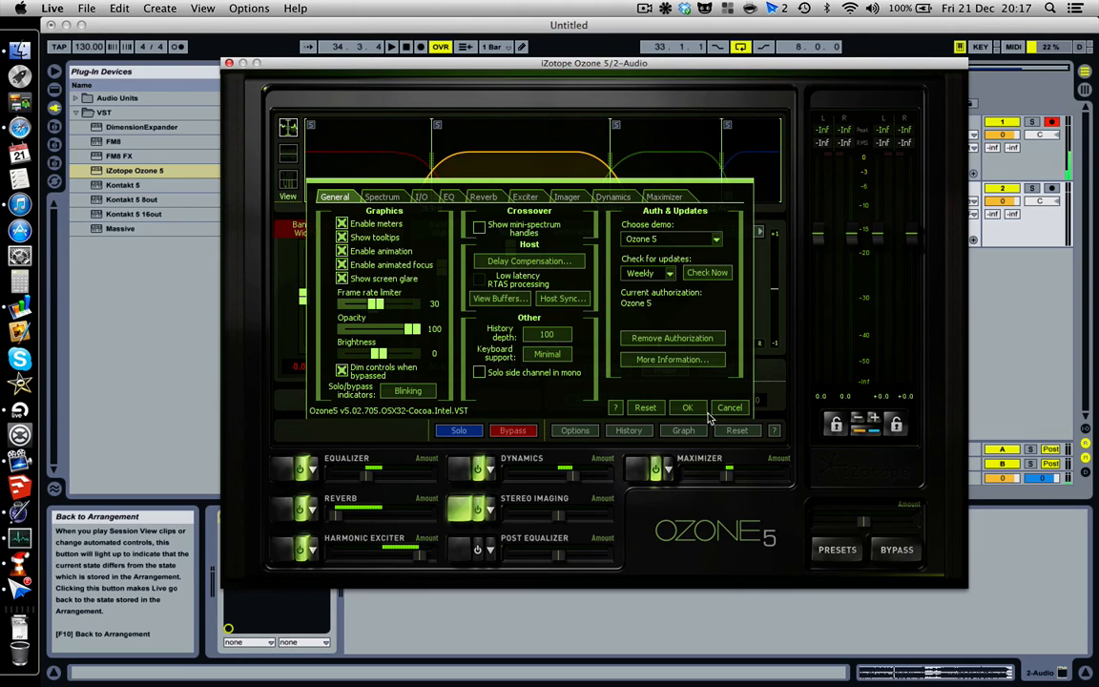
pyautogui.click(378, 197)
pyautogui.click(532, 199)
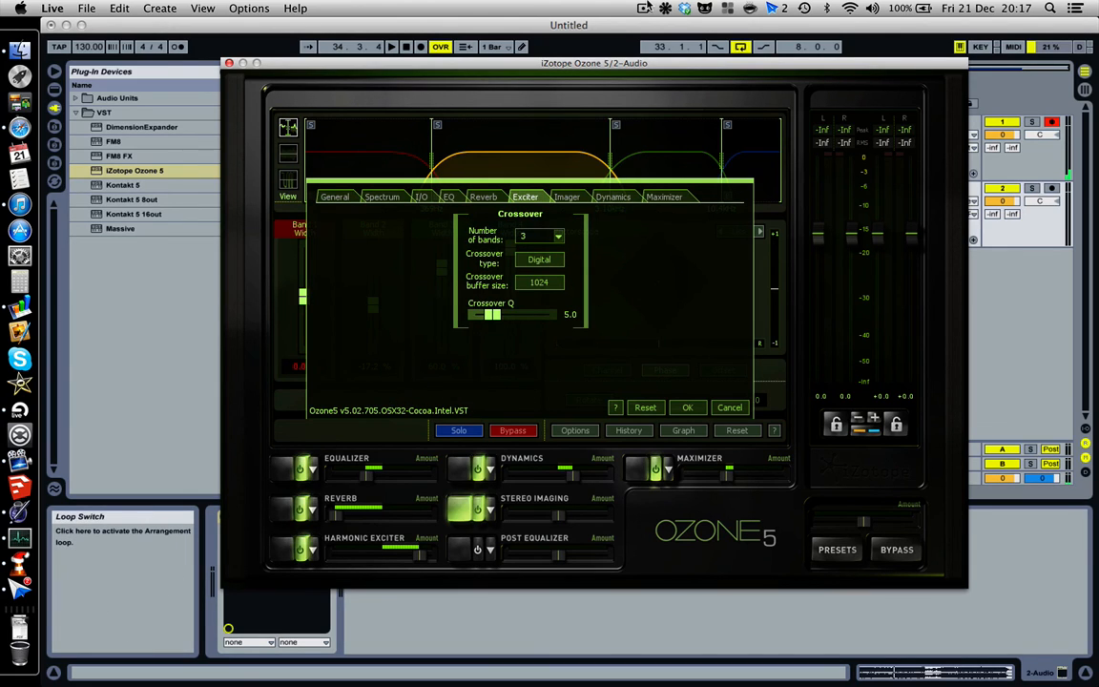
pyautogui.click(645, 8)
pyautogui.click(645, 8)
# - Cancel the options dialog and set the Maximizer module's Character to 9.0
pyautogui.click(639, 470)
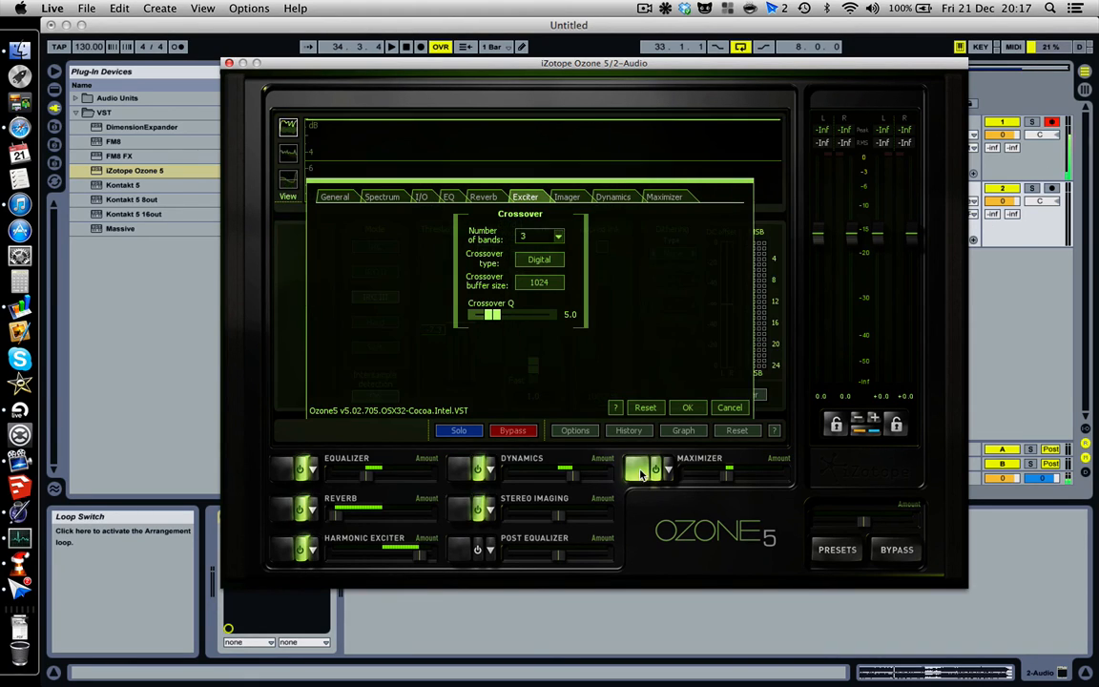
pyautogui.click(729, 408)
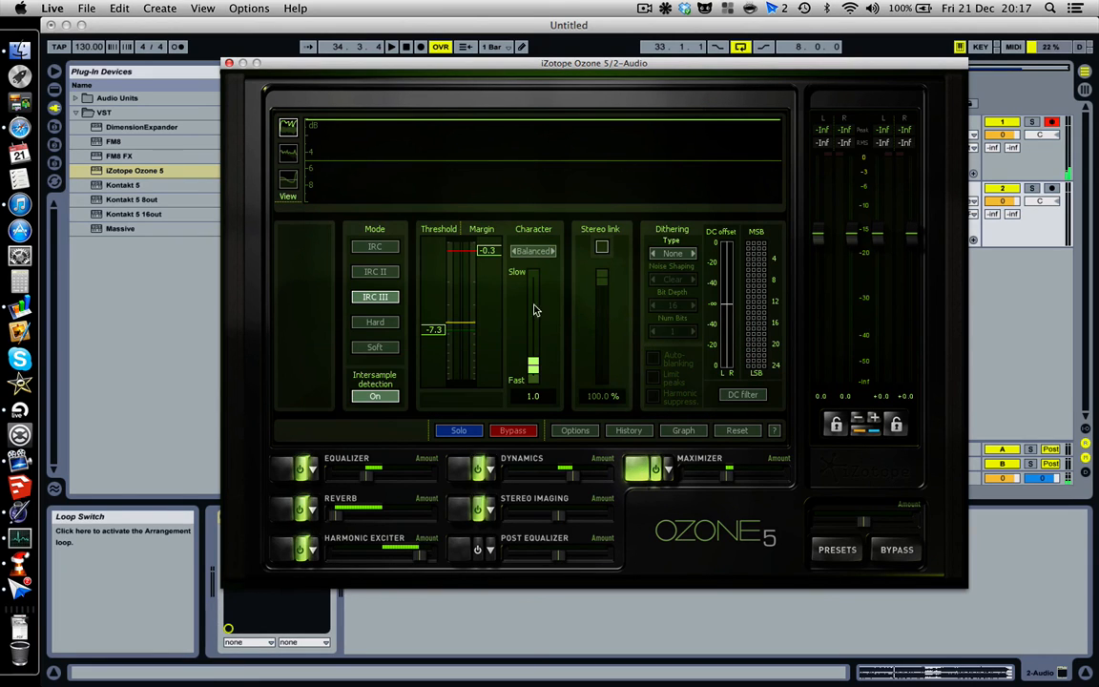
pyautogui.moveTo(532, 366); pyautogui.dragTo(549, 342)
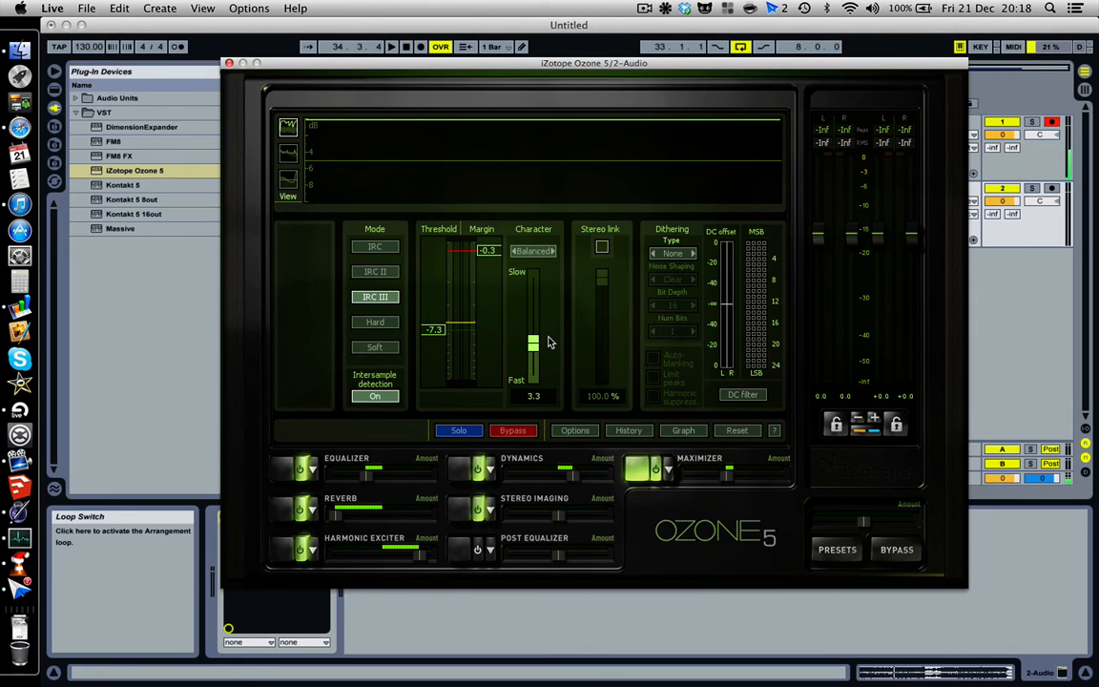
pyautogui.moveTo(535, 341)
pyautogui.mouseDown()
pyautogui.moveTo(533, 285)
pyautogui.moveTo(534, 368)
pyautogui.moveTo(539, 300)
pyautogui.moveTo(542, 336)
pyautogui.mouseUp()
pyautogui.moveTo(541, 336); pyautogui.dragTo(536, 292)
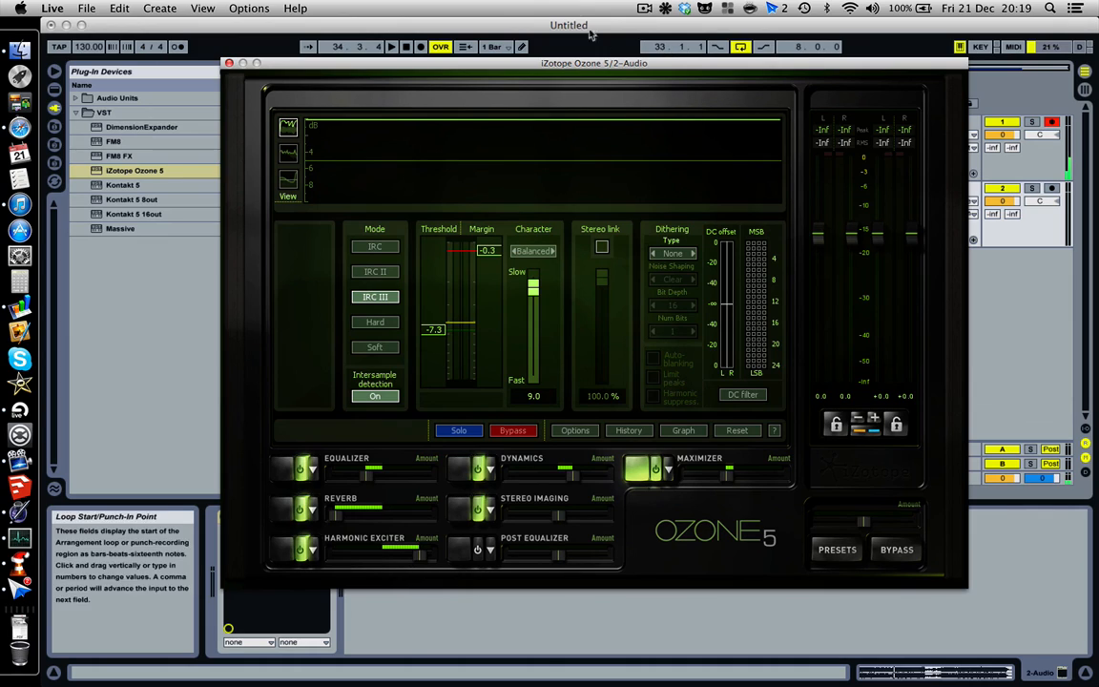
# - Check the Maximizer's second display view, restore its first one, and close the Ozone 5 plug-in window
pyautogui.click(288, 149)
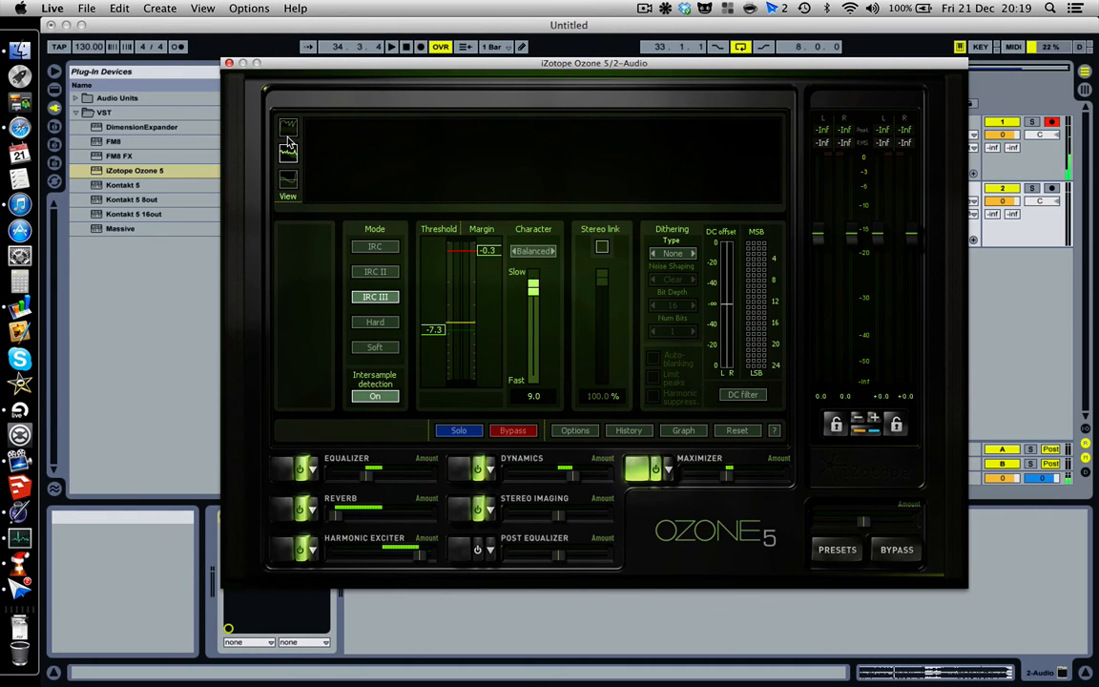
pyautogui.click(292, 130)
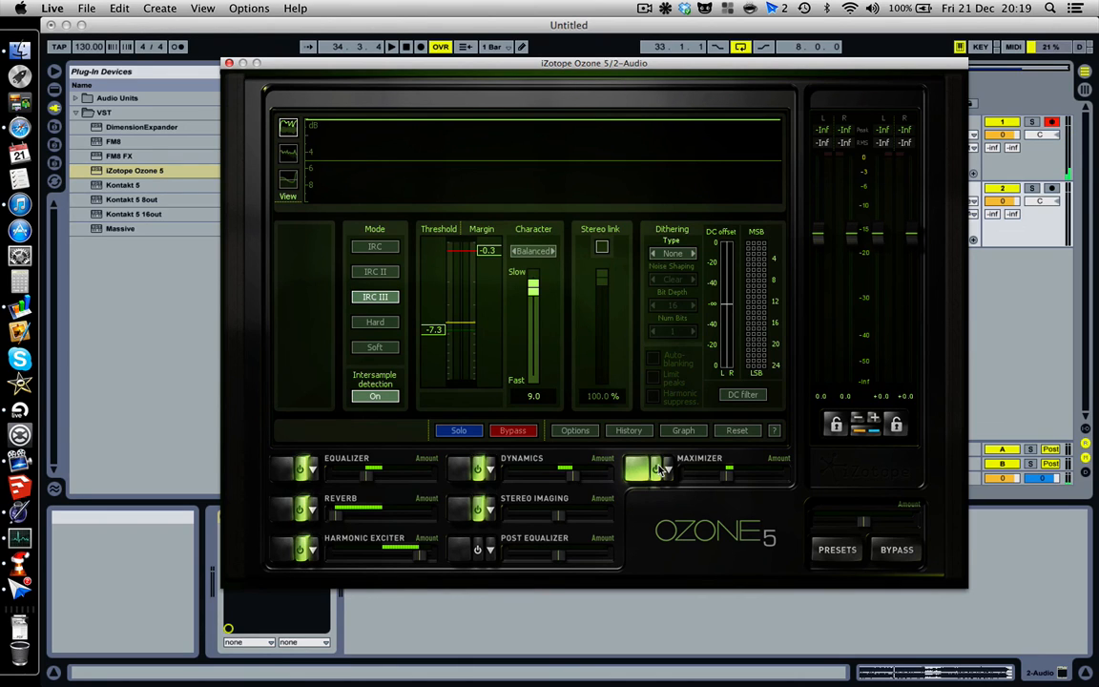
pyautogui.click(228, 64)
pyautogui.click(645, 8)
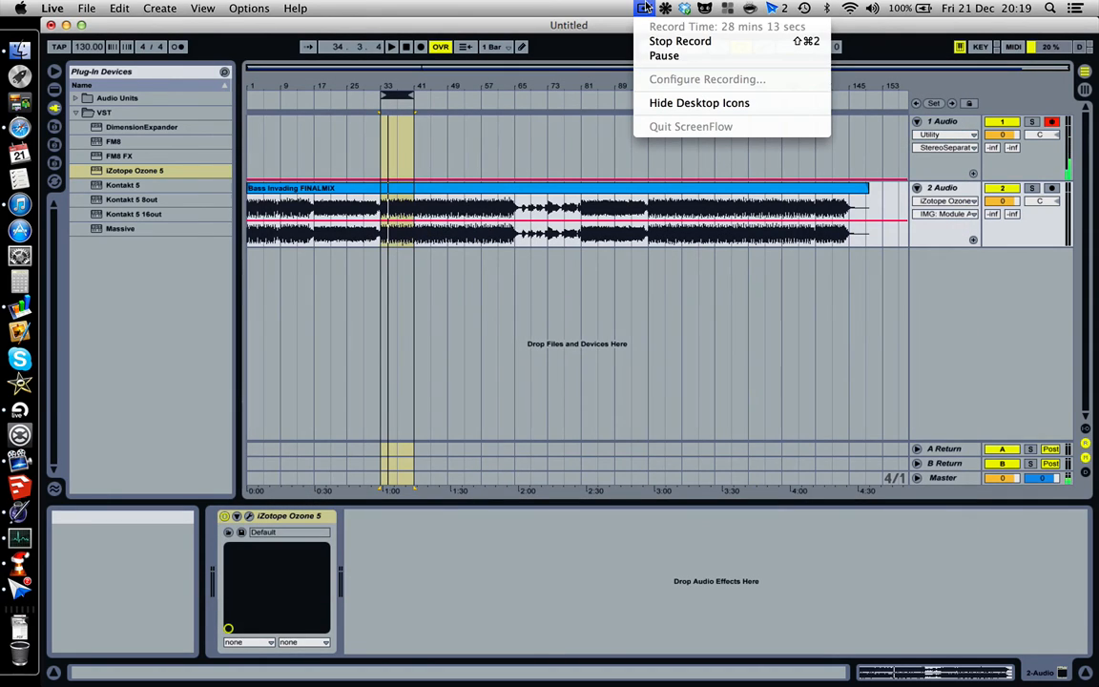